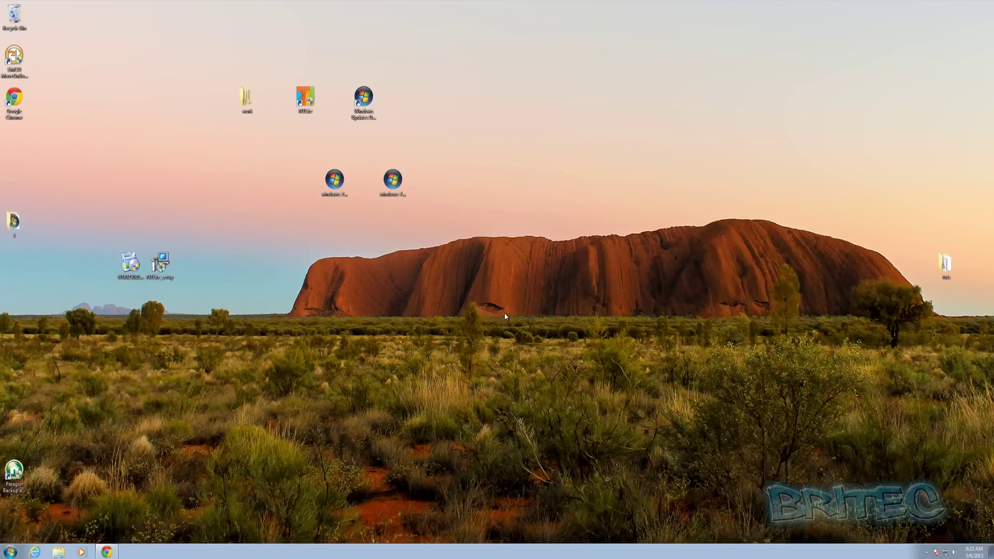
View the NTLite home page in the browser and open the Update Lists of the Windows Updates Downloader site.
{"action": "left_click", "coordinate": [107, 552]}
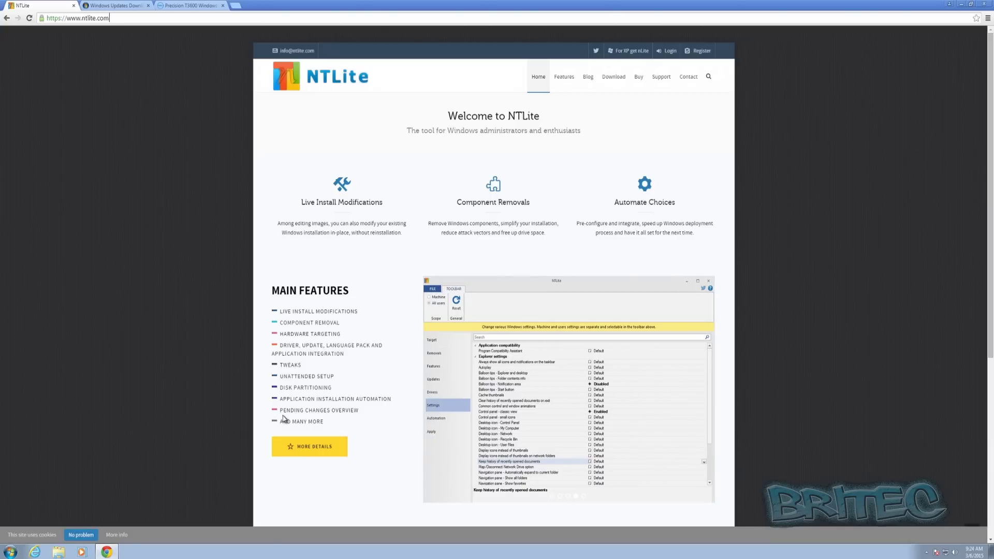
{"action": "left_click", "coordinate": [115, 5]}
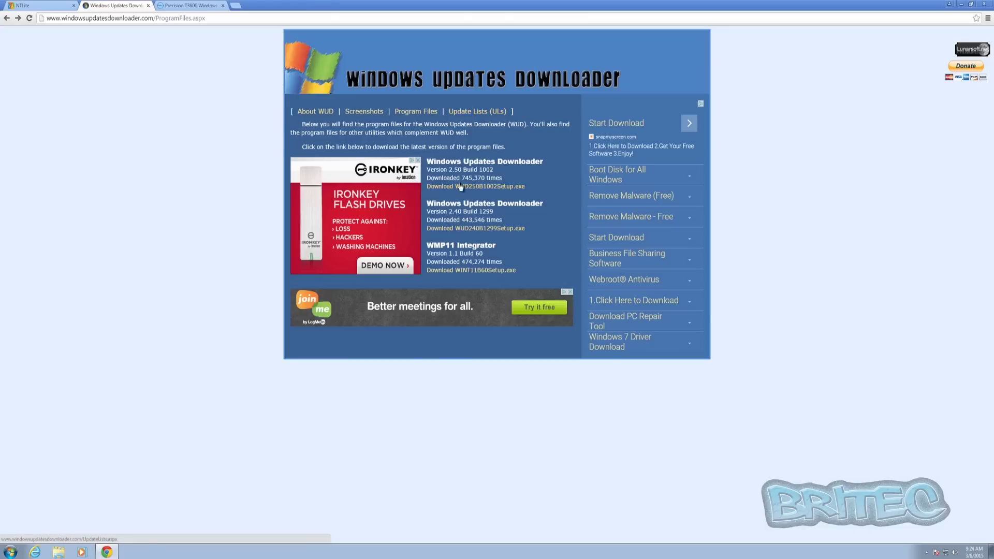
{"action": "left_click", "coordinate": [476, 113]}
Examine Dell's Precision T3600 Windows 7 Driver CAB page and minimize the browser to return to the desktop.
{"action": "key", "text": "ctrl+Tab"}
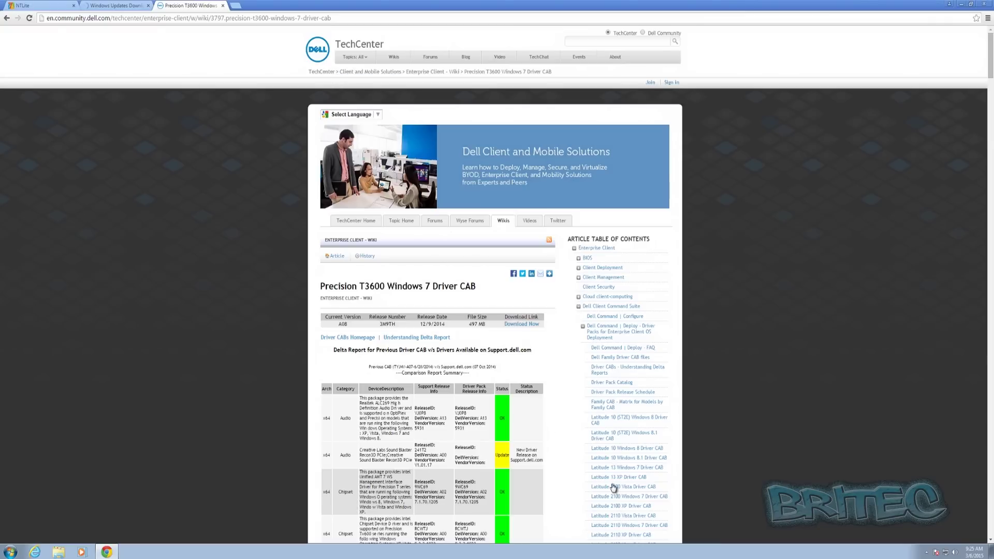
{"action": "scroll", "coordinate": [612, 480], "scroll_direction": "down", "scroll_amount": 3}
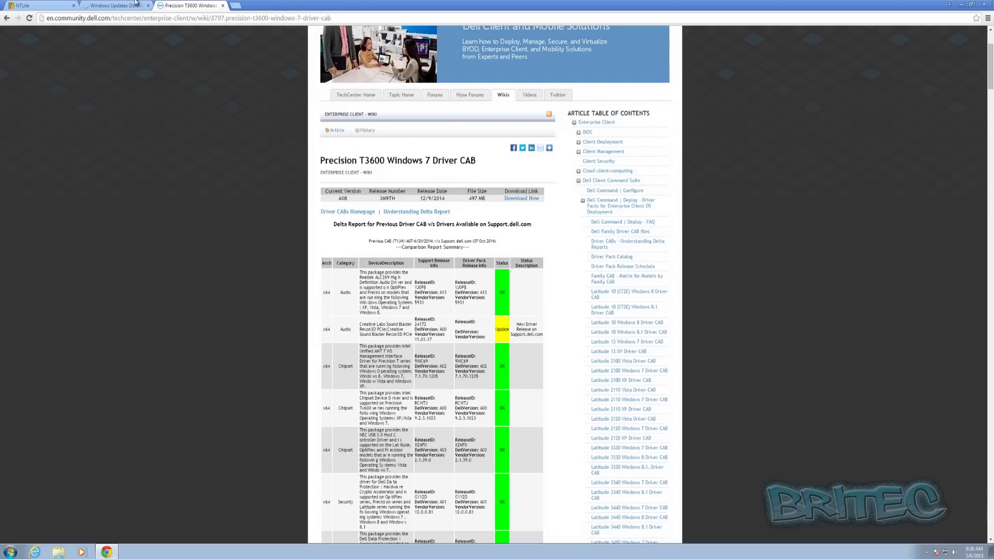
{"action": "left_click", "coordinate": [118, 5]}
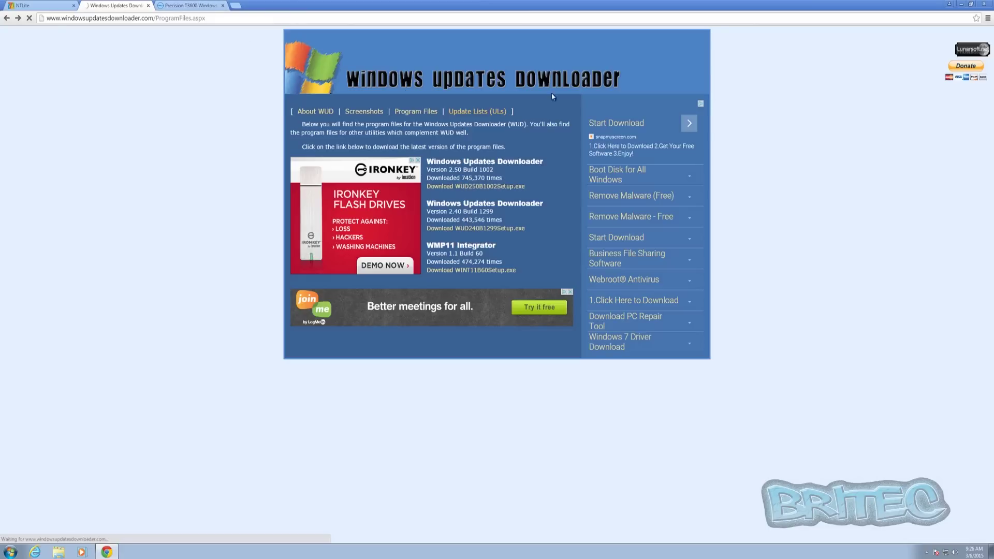
{"action": "left_click", "coordinate": [962, 4]}
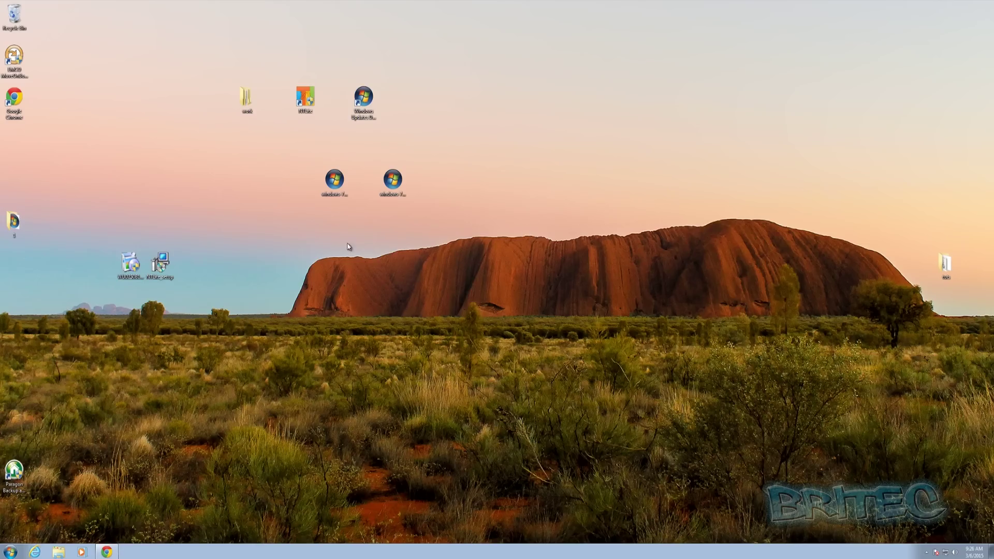
Open the dell folder inside the desktop's work folder and select the T3600-win7-A08-3M9TH cabinet file.
{"action": "double_click", "coordinate": [246, 101]}
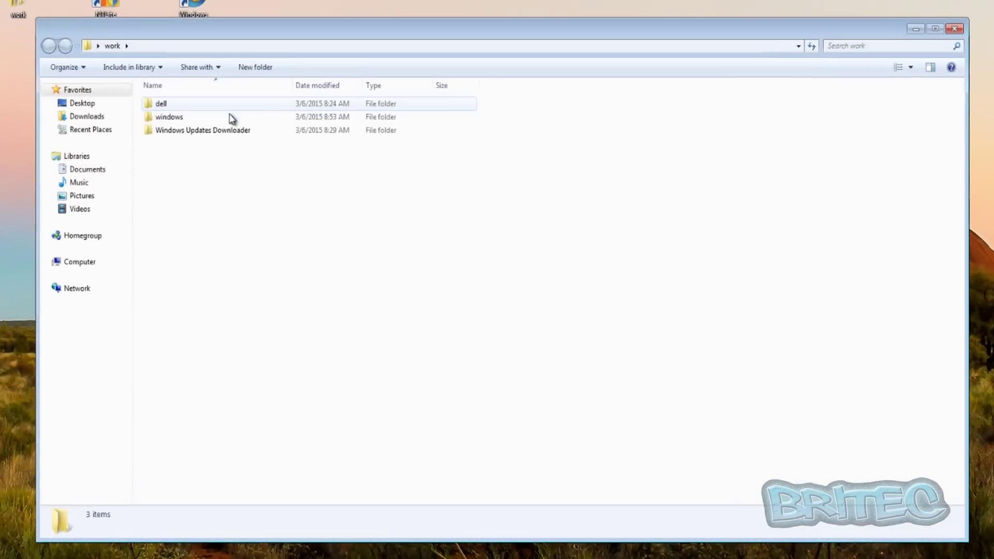
{"action": "double_click", "coordinate": [156, 106]}
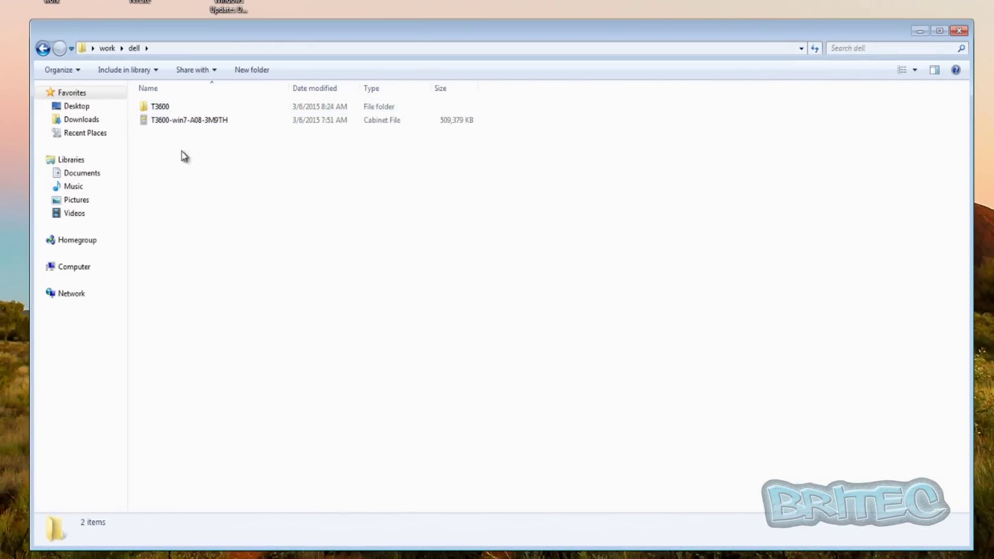
{"action": "left_click", "coordinate": [181, 123]}
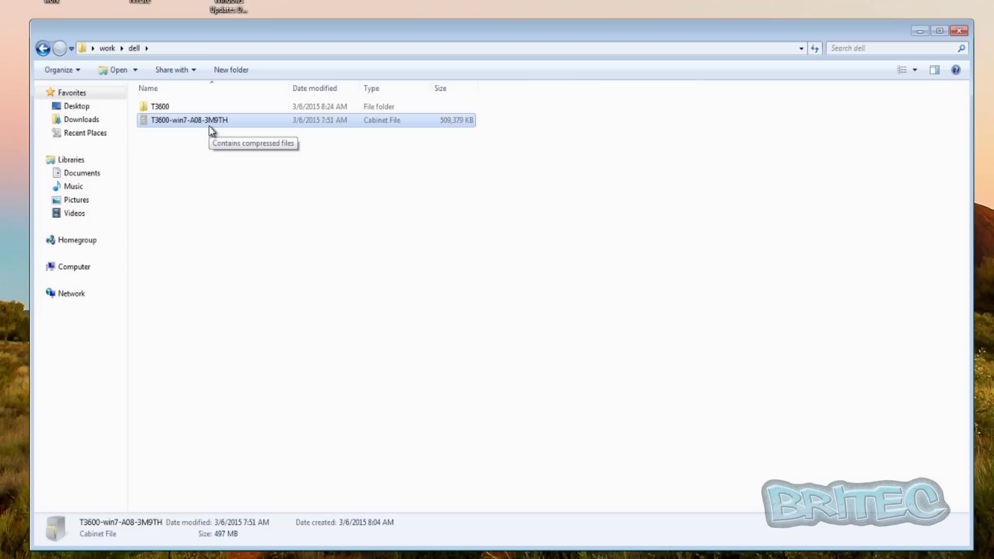
Look through the T3600 folder and its win7 subfolder, and return to the dell folder.
{"action": "double_click", "coordinate": [160, 106]}
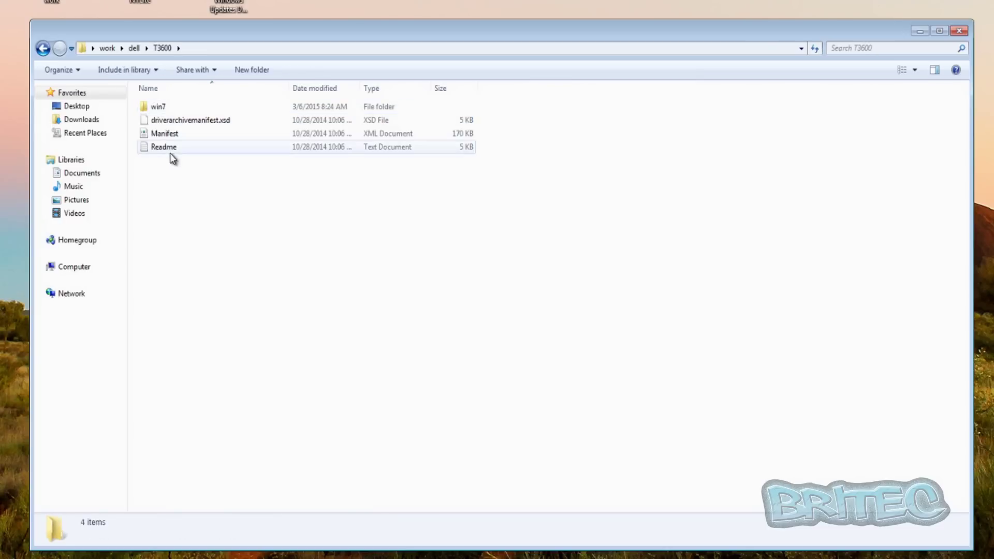
{"action": "left_click", "coordinate": [47, 52]}
{"action": "double_click", "coordinate": [154, 110]}
{"action": "double_click", "coordinate": [154, 110]}
{"action": "double_click", "coordinate": [152, 119]}
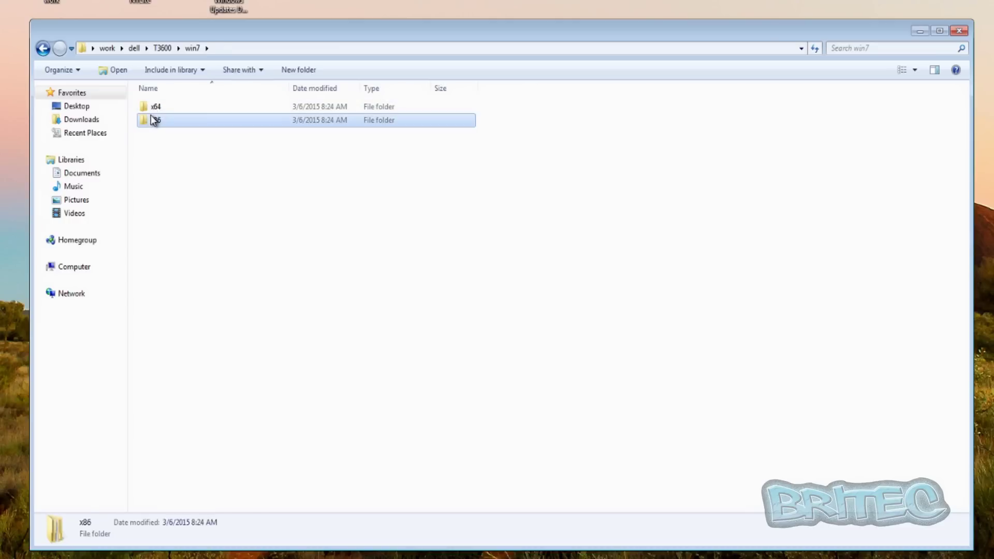
{"action": "left_click", "coordinate": [43, 49]}
{"action": "left_click", "coordinate": [44, 49]}
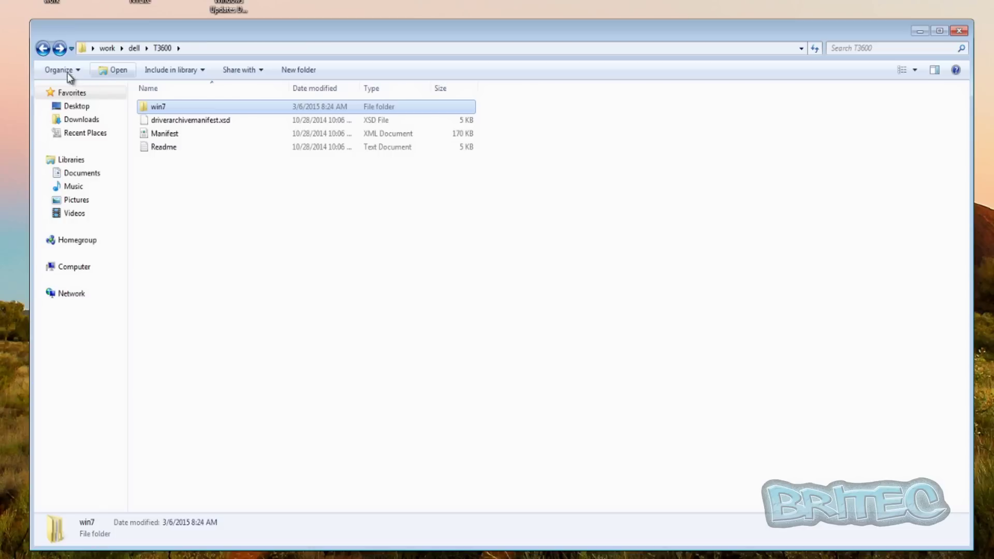
{"action": "left_click", "coordinate": [43, 49]}
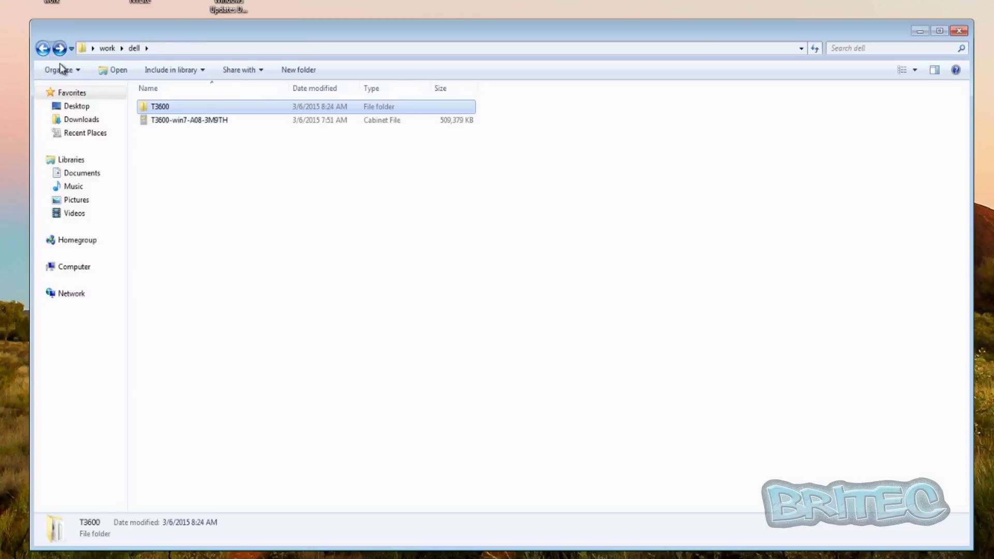
Open the T3600-win7-A08-3M9TH cabinet file as an archive in 7-Zip.
{"action": "left_click", "coordinate": [199, 122]}
{"action": "right_click", "coordinate": [197, 123]}
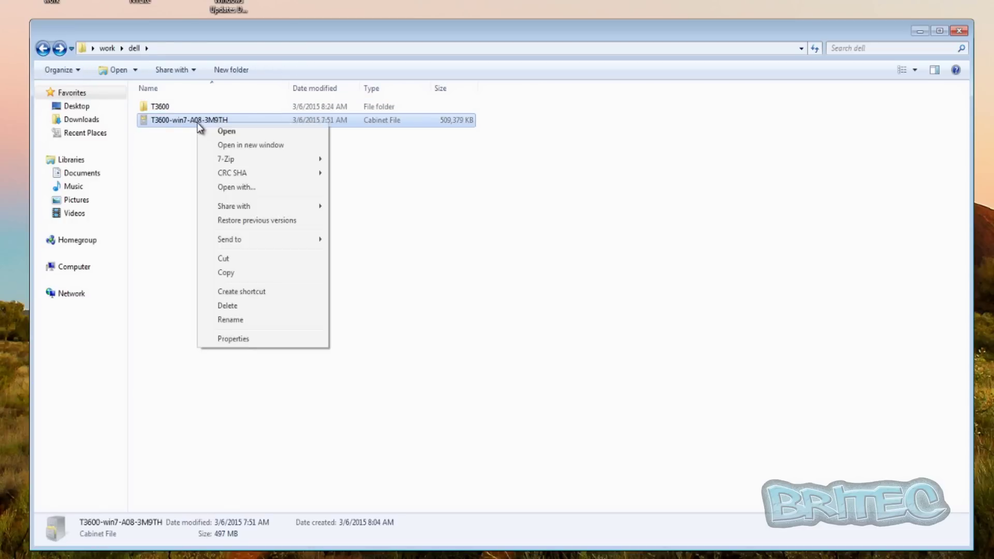
{"action": "mouse_move", "coordinate": [231, 165]}
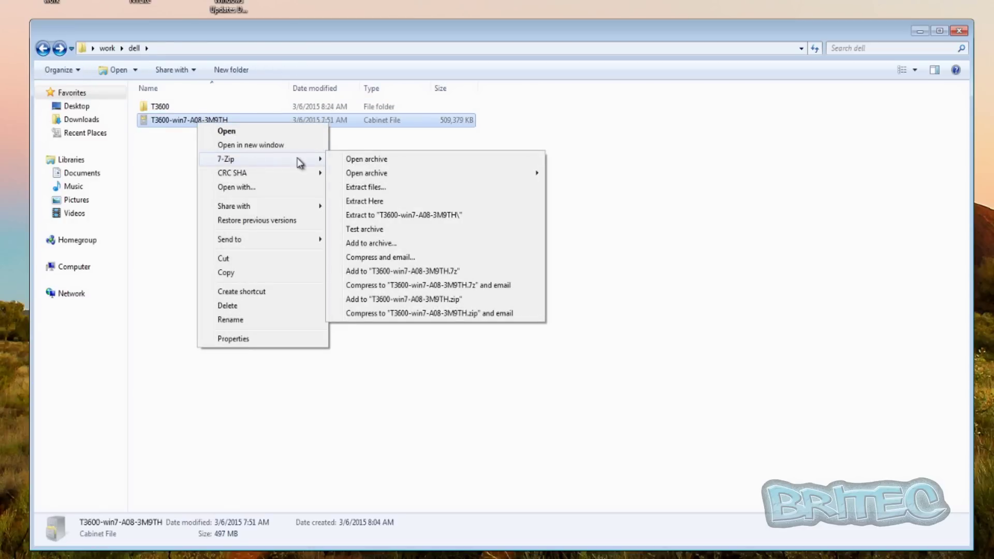
{"action": "left_click", "coordinate": [362, 159]}
{"action": "left_click_drag", "start_coordinate": [300, 7], "coordinate": [245, 44]}
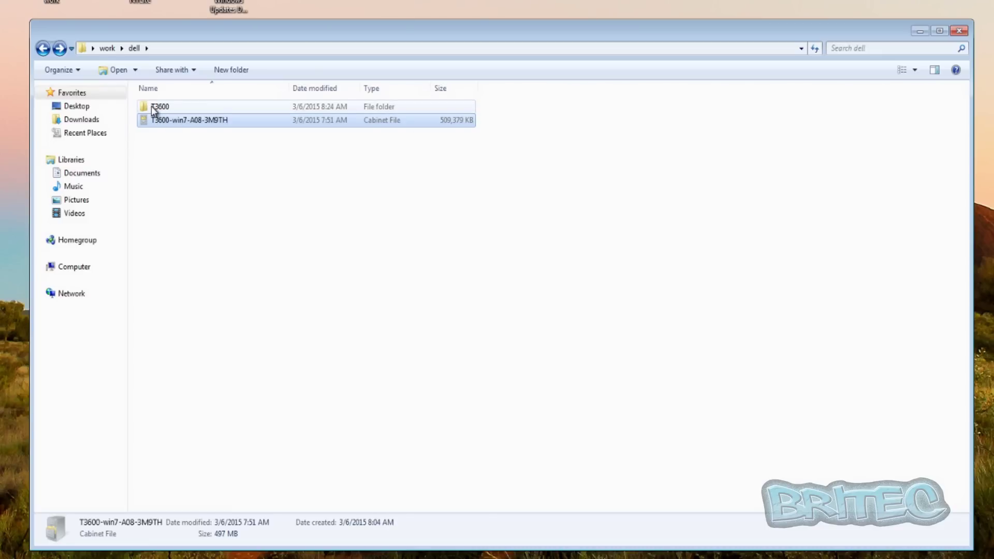
Open the win7 folder inside T3600 and examine its x64 and x86 driver folders.
{"action": "double_click", "coordinate": [151, 106]}
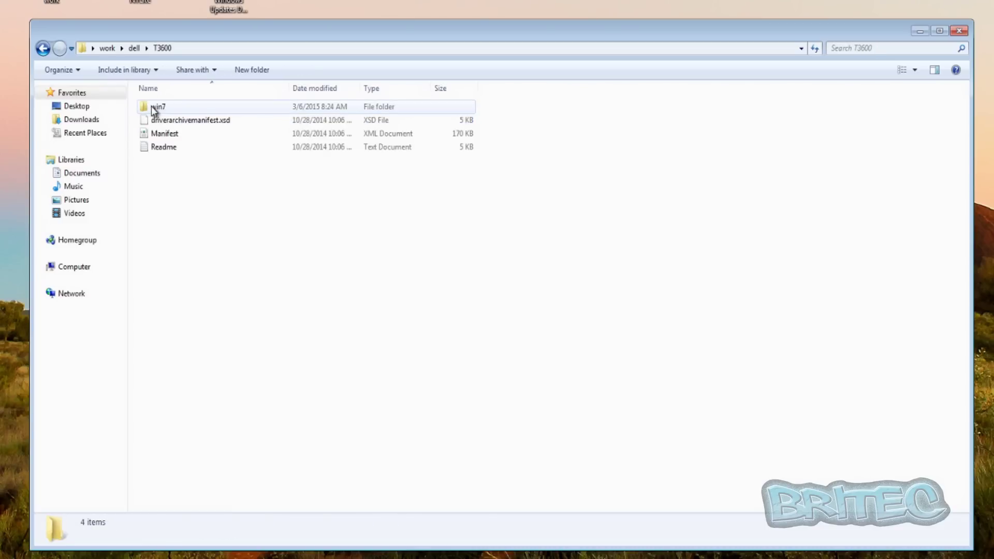
{"action": "mouse_move", "coordinate": [151, 108]}
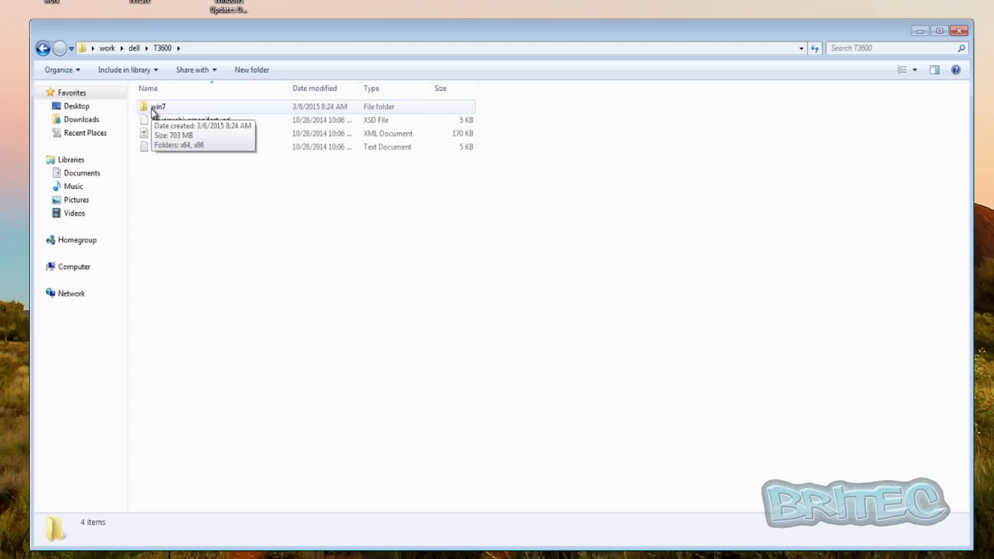
{"action": "double_click", "coordinate": [152, 109]}
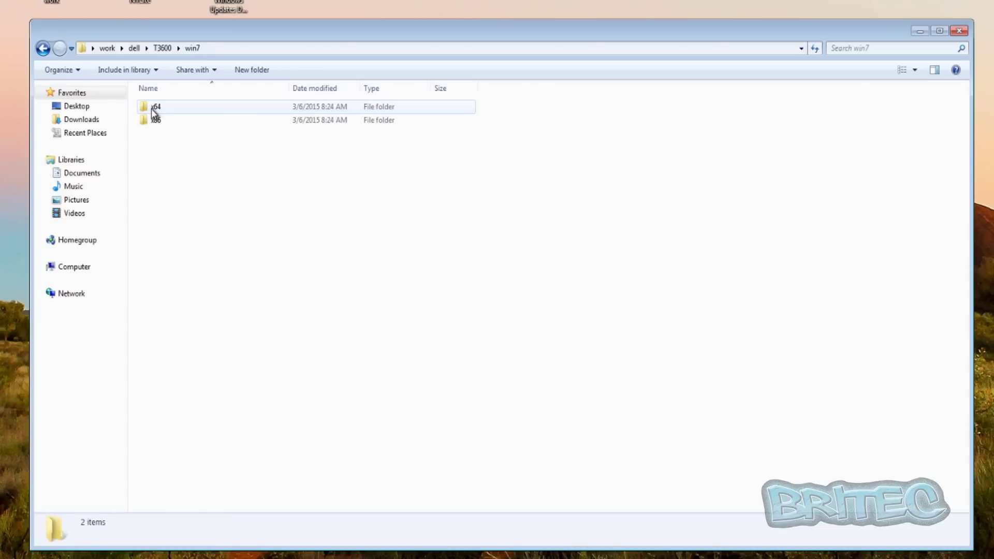
{"action": "left_click", "coordinate": [153, 121]}
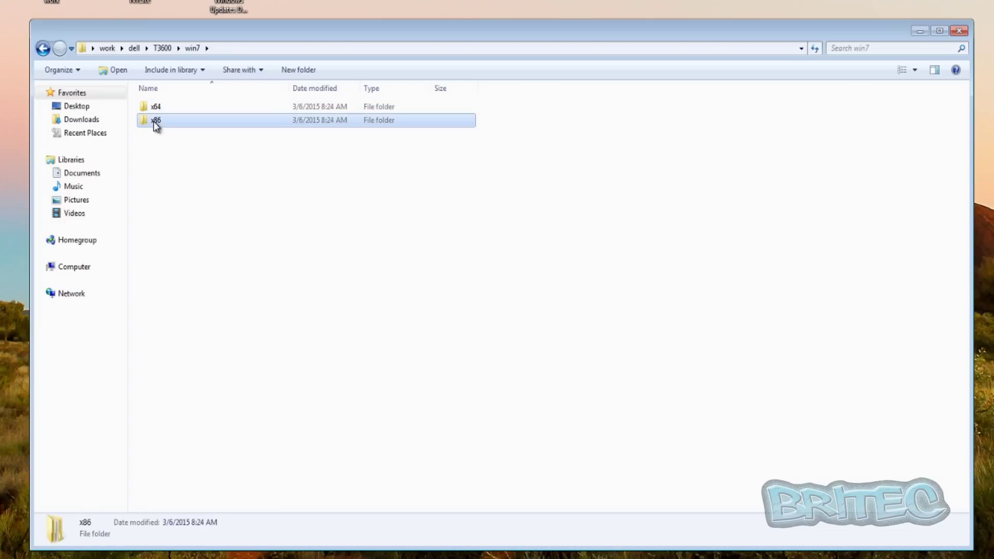
{"action": "left_click", "coordinate": [157, 106]}
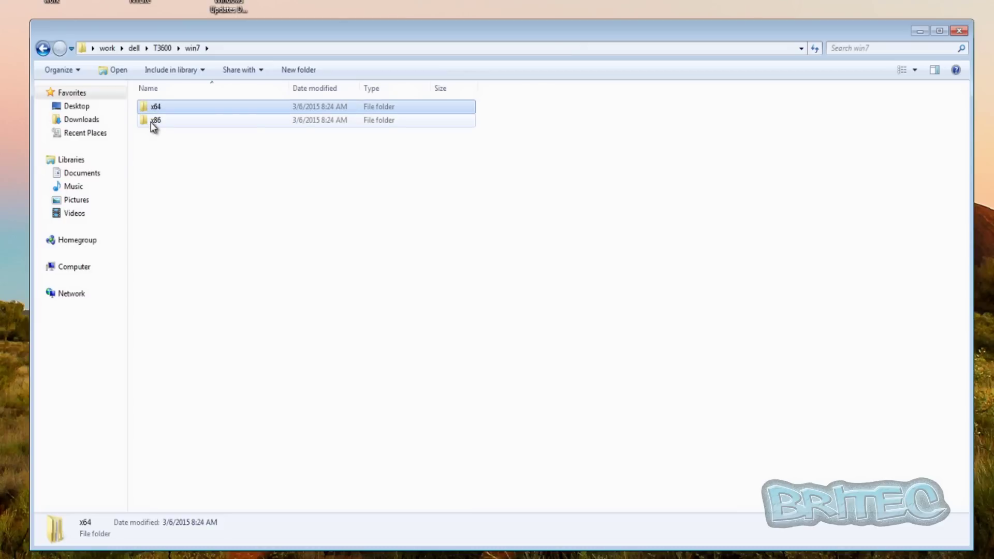
{"action": "left_click", "coordinate": [153, 122]}
{"action": "left_click", "coordinate": [148, 107]}
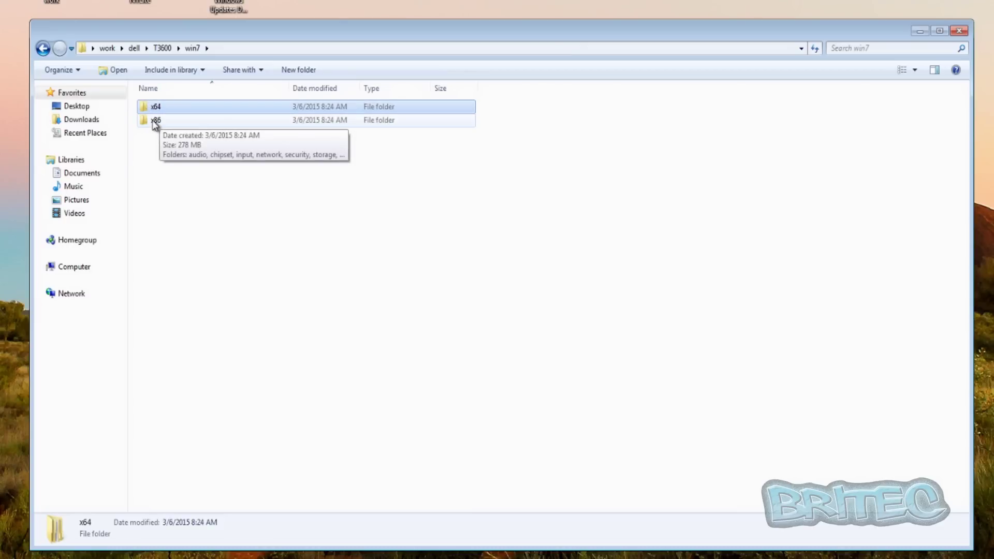
{"action": "left_click", "coordinate": [155, 124]}
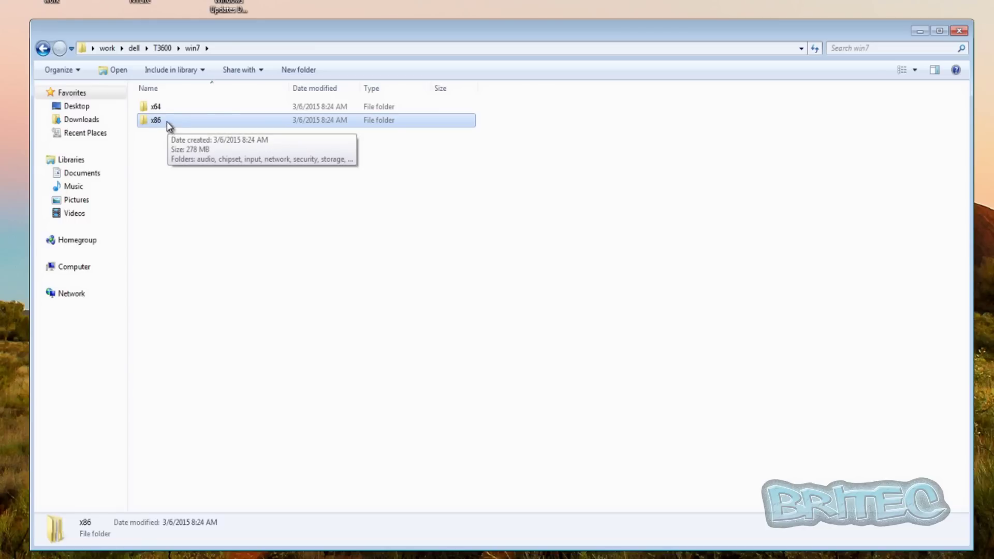
Look through the driver category folders in x64, including the contents of the network folder.
{"action": "double_click", "coordinate": [155, 108]}
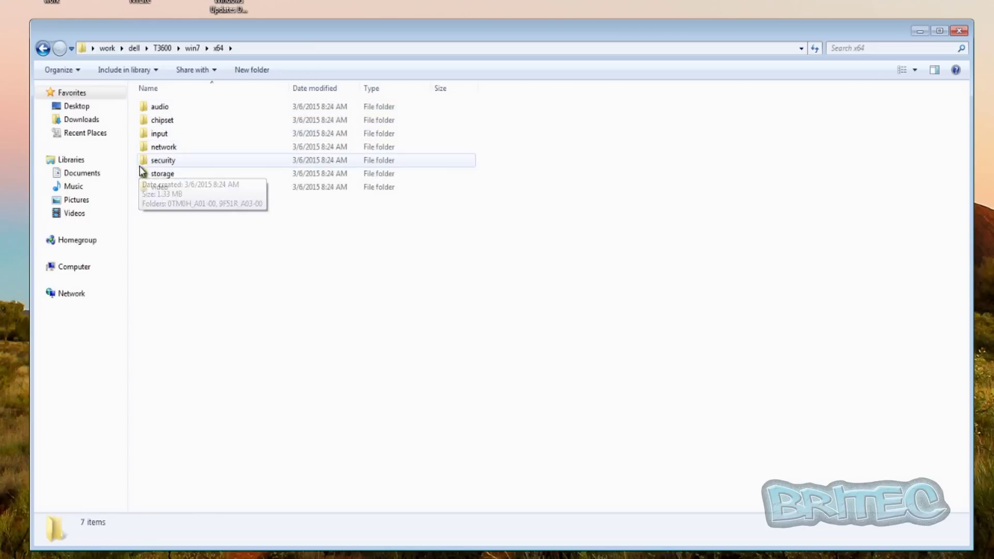
{"action": "double_click", "coordinate": [167, 148]}
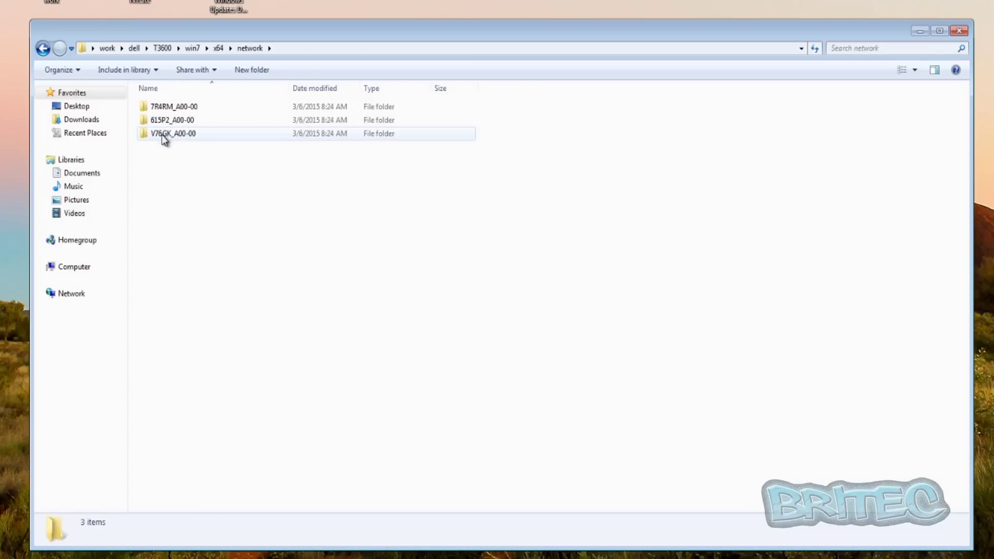
{"action": "left_click", "coordinate": [43, 48]}
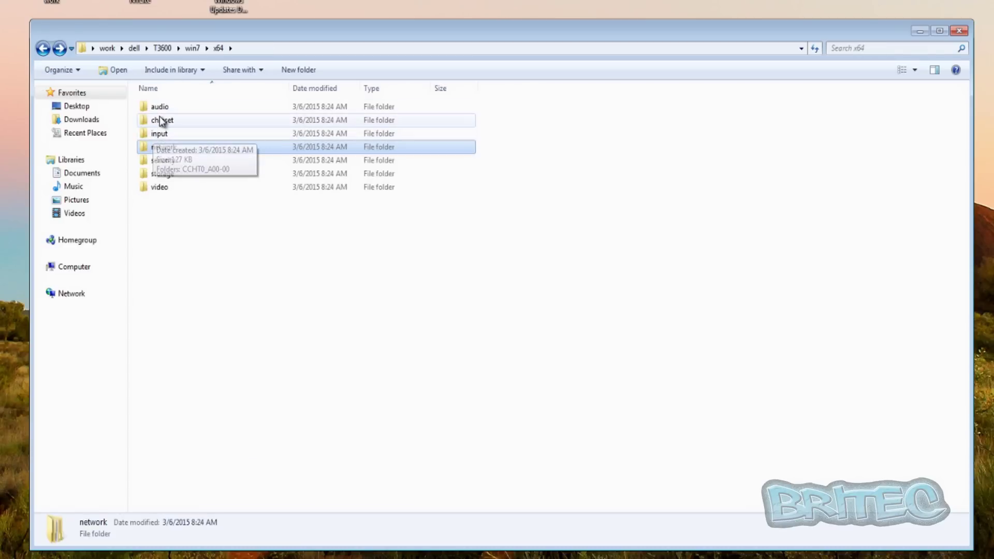
{"action": "left_click", "coordinate": [160, 118]}
{"action": "left_click", "coordinate": [166, 106]}
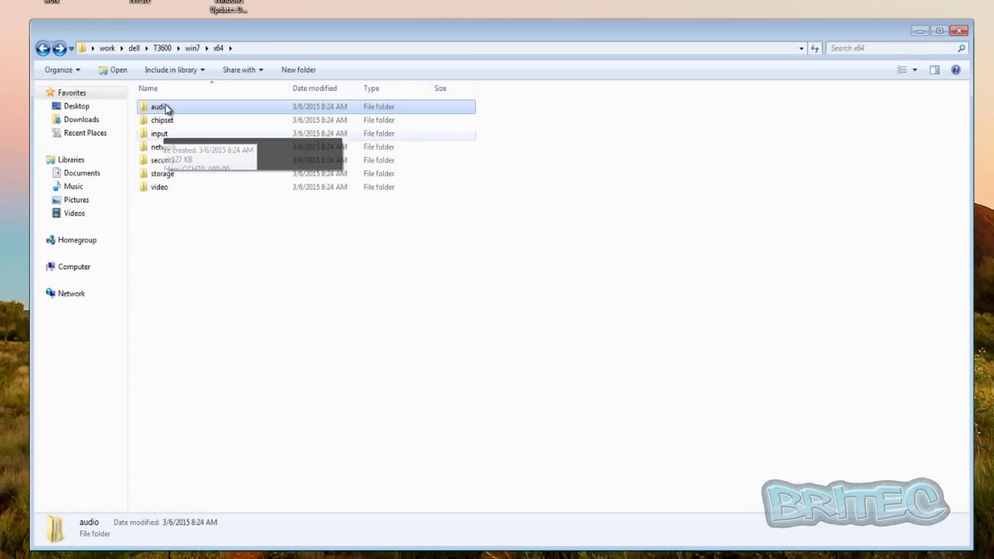
{"action": "left_click", "coordinate": [175, 212]}
Return to the work folder and open its windows folder to view the Windows setup files.
{"action": "left_click", "coordinate": [43, 49]}
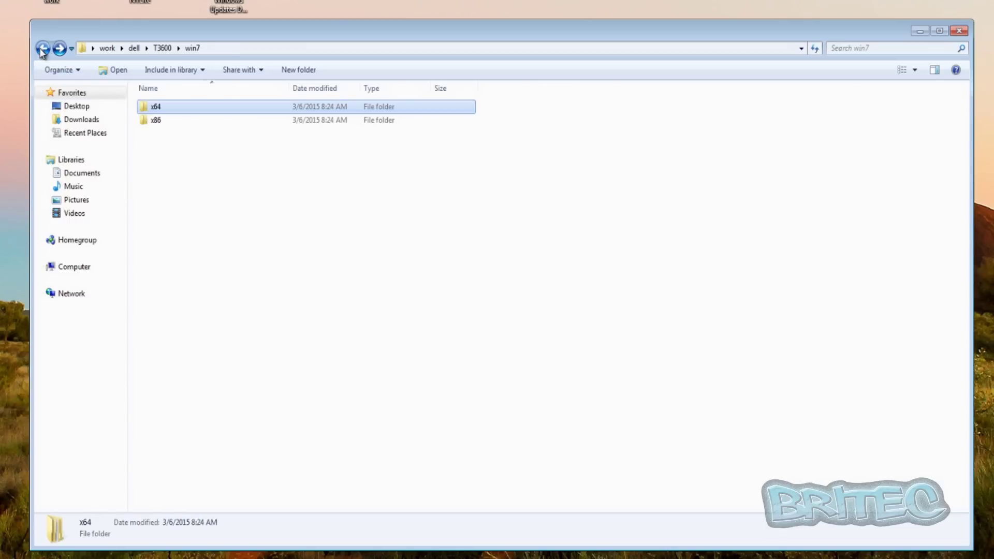
{"action": "left_click", "coordinate": [42, 49]}
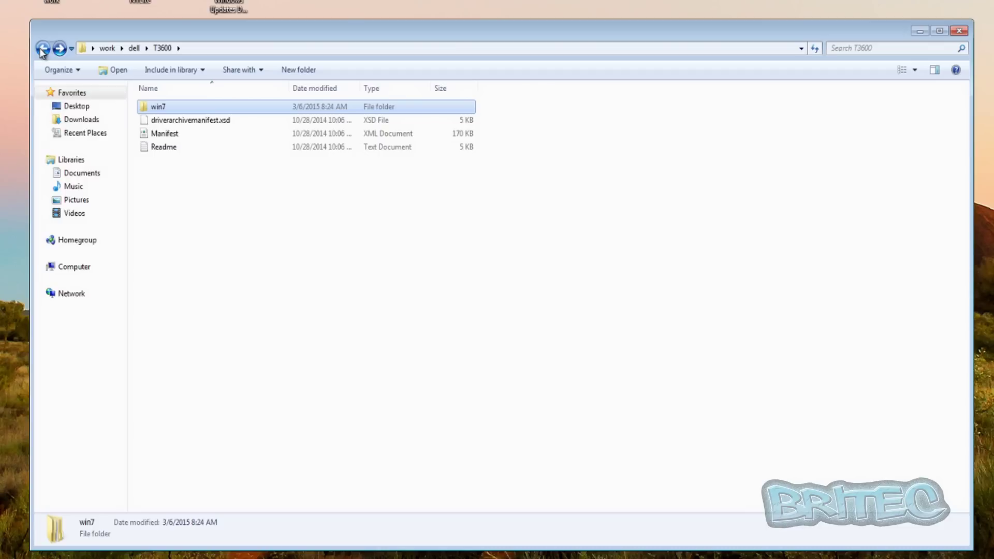
{"action": "left_click", "coordinate": [41, 49]}
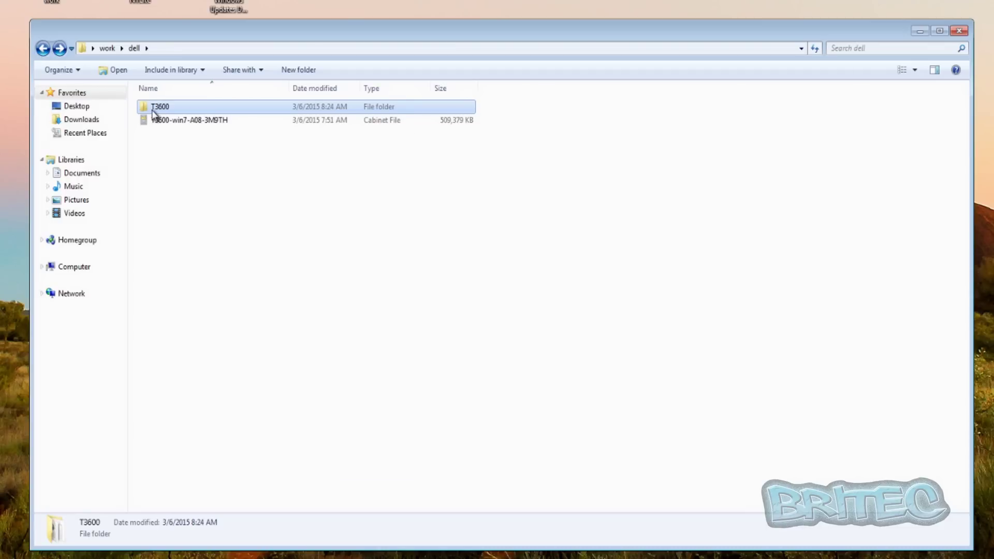
{"action": "left_click", "coordinate": [42, 49]}
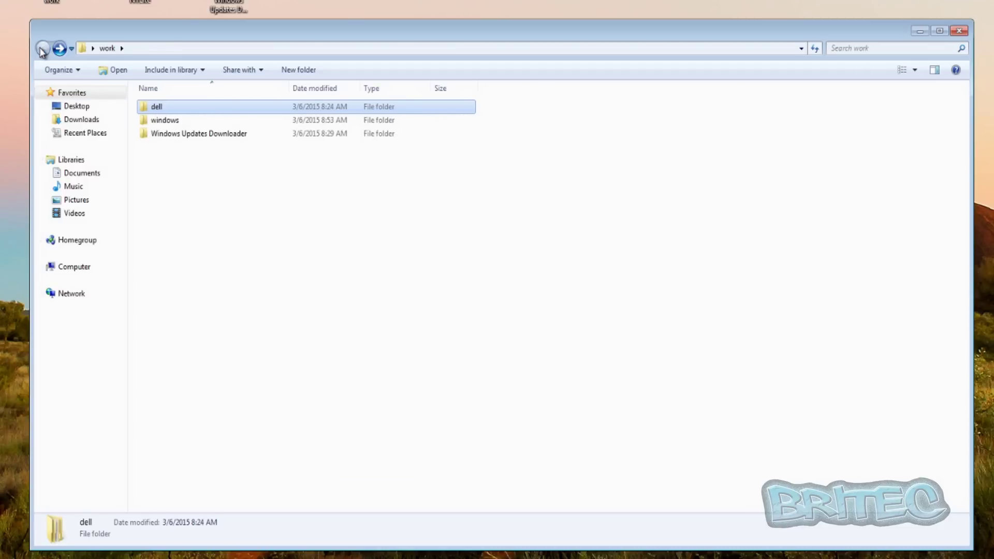
{"action": "left_click", "coordinate": [163, 124]}
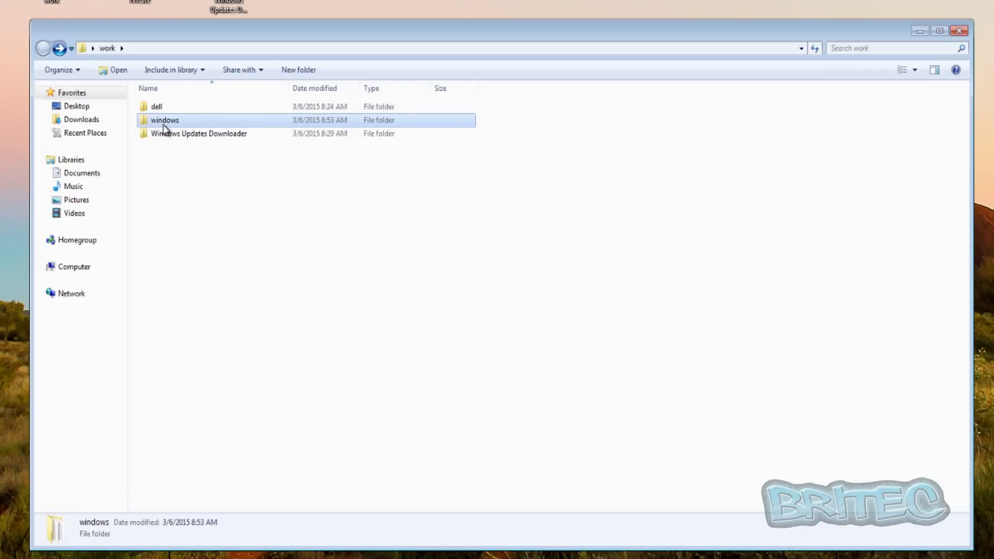
{"action": "double_click", "coordinate": [163, 124]}
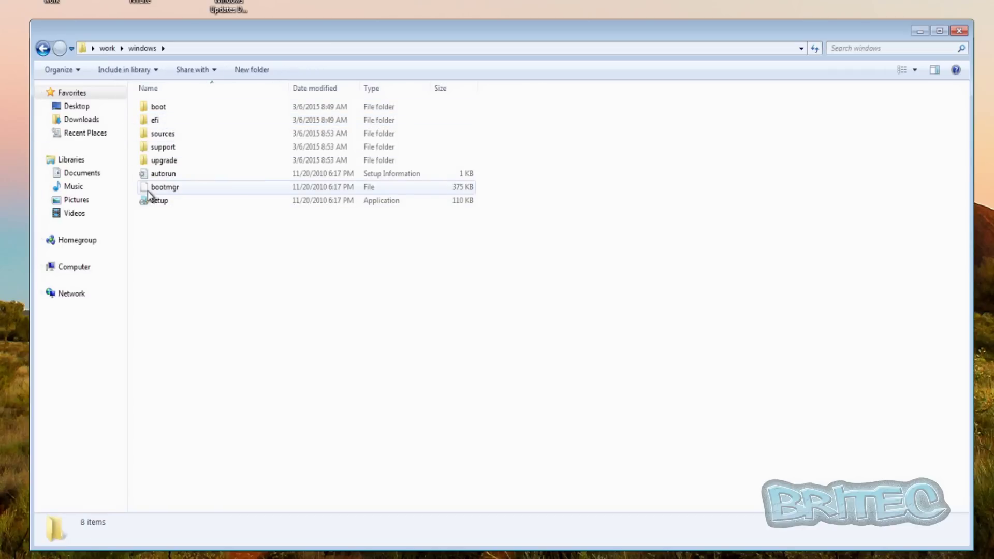
{"action": "left_click", "coordinate": [43, 48]}
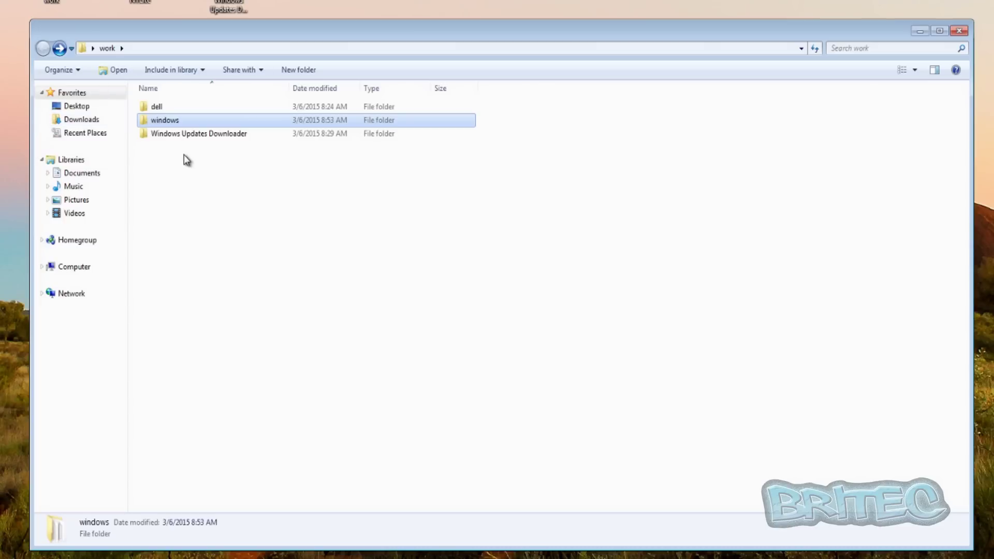
{"action": "double_click", "coordinate": [155, 121]}
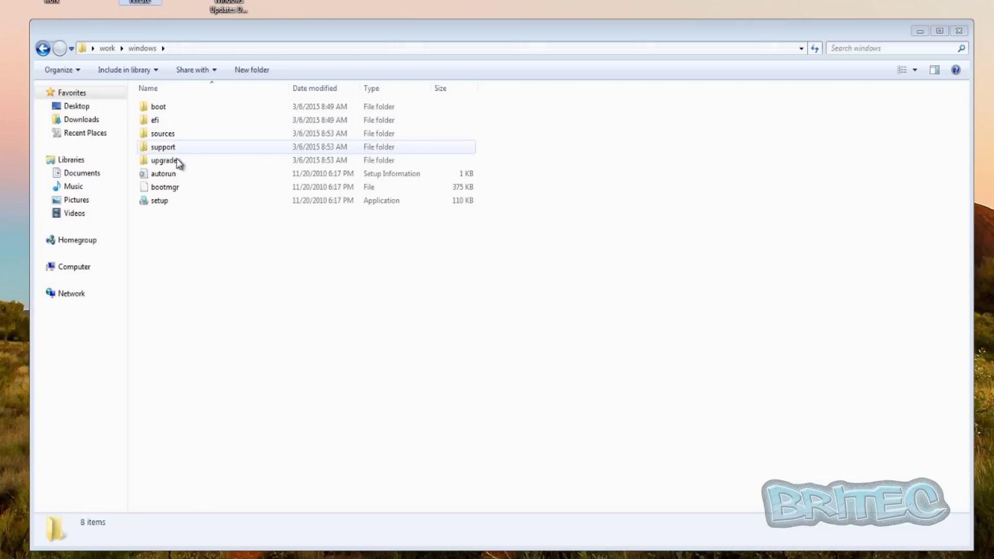
Return to the work folder and view the Service Packs folder inside Windows Updates Downloader.
{"action": "left_click", "coordinate": [43, 49]}
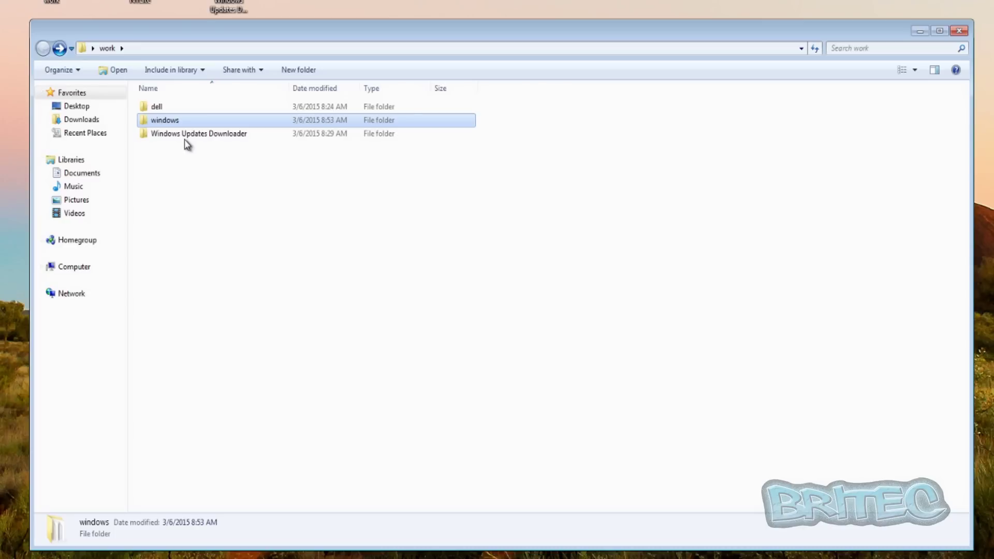
{"action": "left_click", "coordinate": [198, 133]}
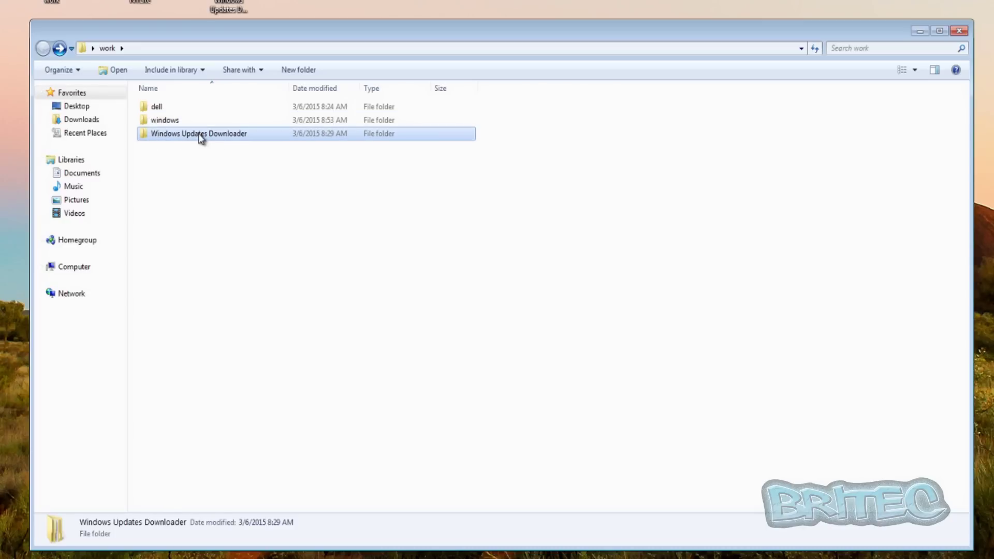
{"action": "double_click", "coordinate": [176, 133]}
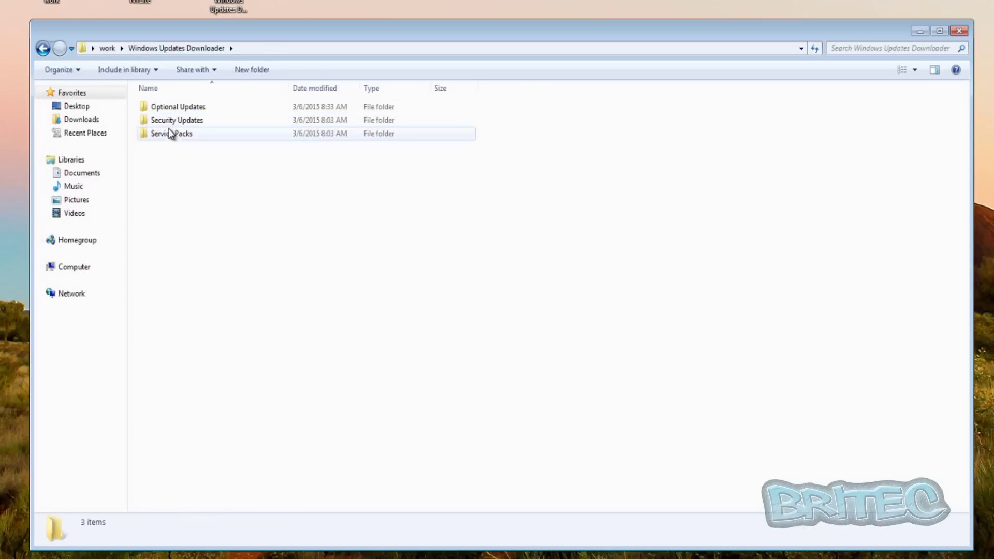
{"action": "double_click", "coordinate": [163, 133]}
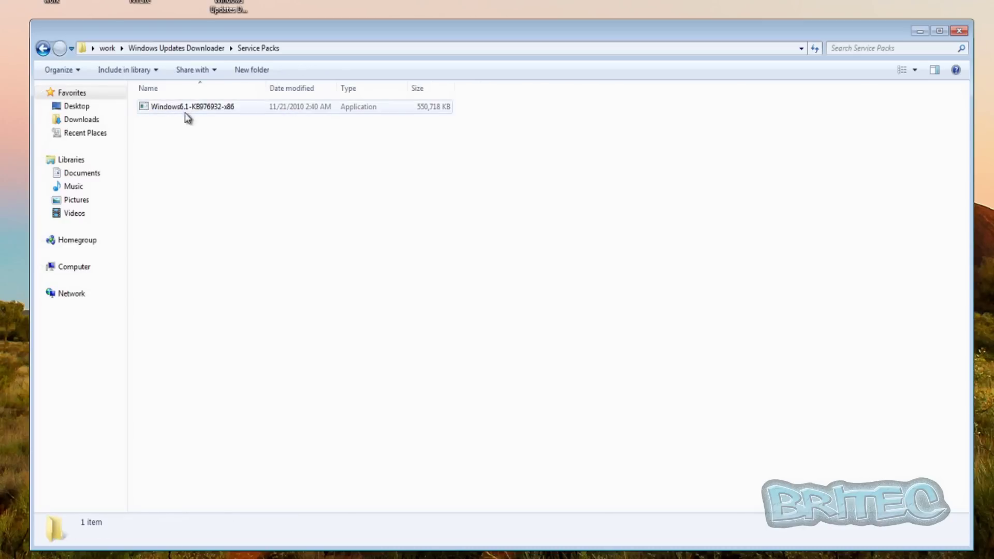
Look through the update packages in the Security Updates folder of Windows Updates Downloader.
{"action": "left_click", "coordinate": [44, 48]}
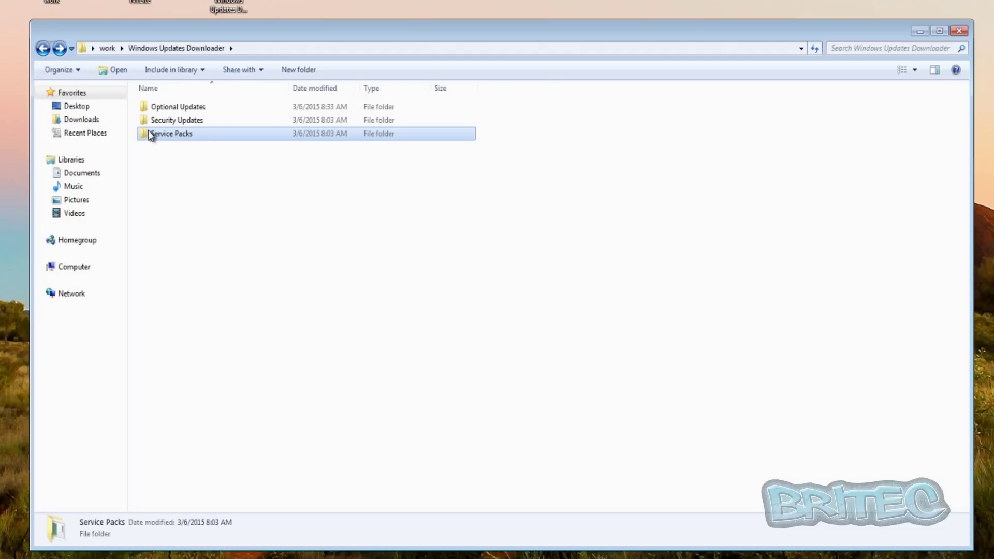
{"action": "double_click", "coordinate": [173, 120]}
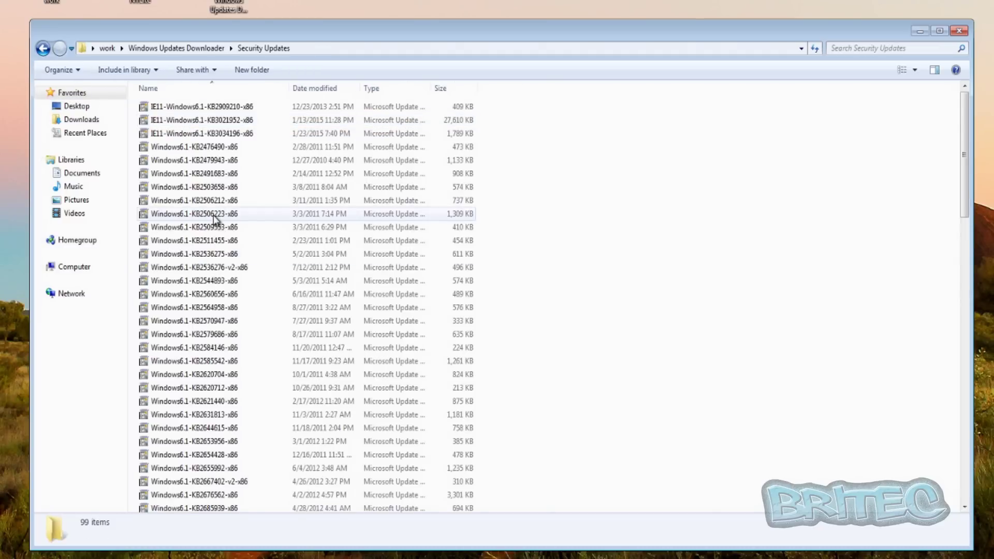
{"action": "scroll", "coordinate": [213, 215], "scroll_direction": "down", "scroll_amount": 20}
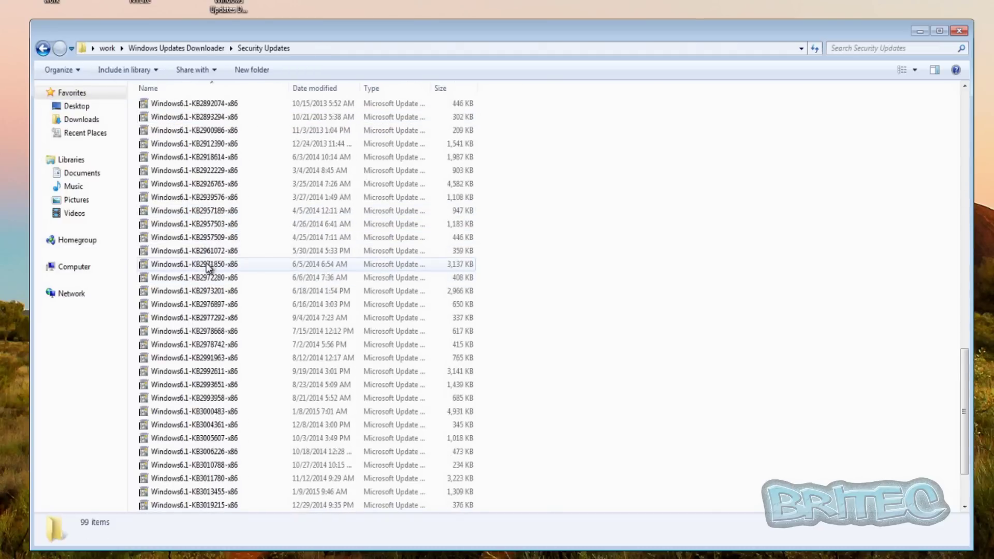
{"action": "scroll", "coordinate": [206, 267], "scroll_direction": "up", "scroll_amount": 20}
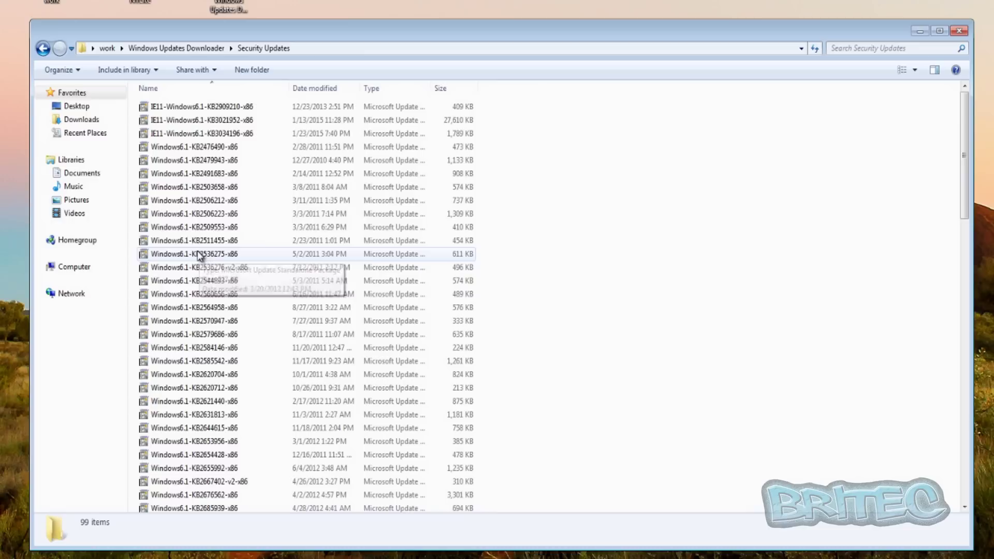
View the contents of the Optional Updates folder, and close the folder window.
{"action": "left_click", "coordinate": [43, 49]}
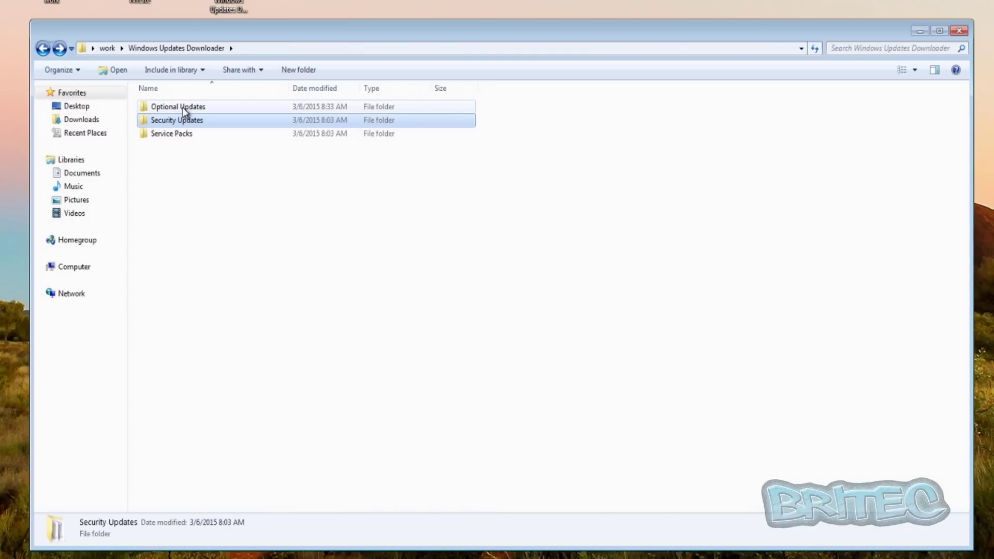
{"action": "double_click", "coordinate": [164, 106]}
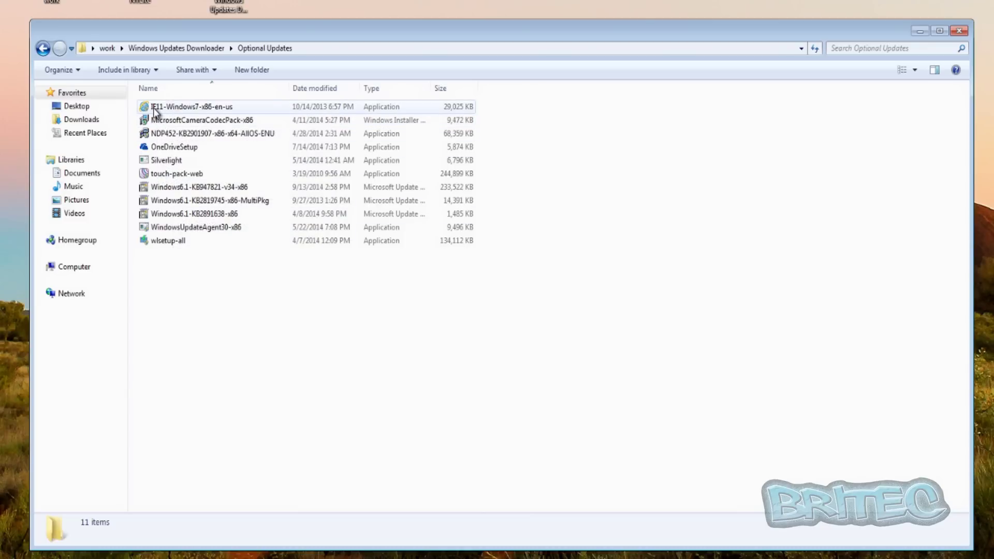
{"action": "left_click", "coordinate": [43, 48]}
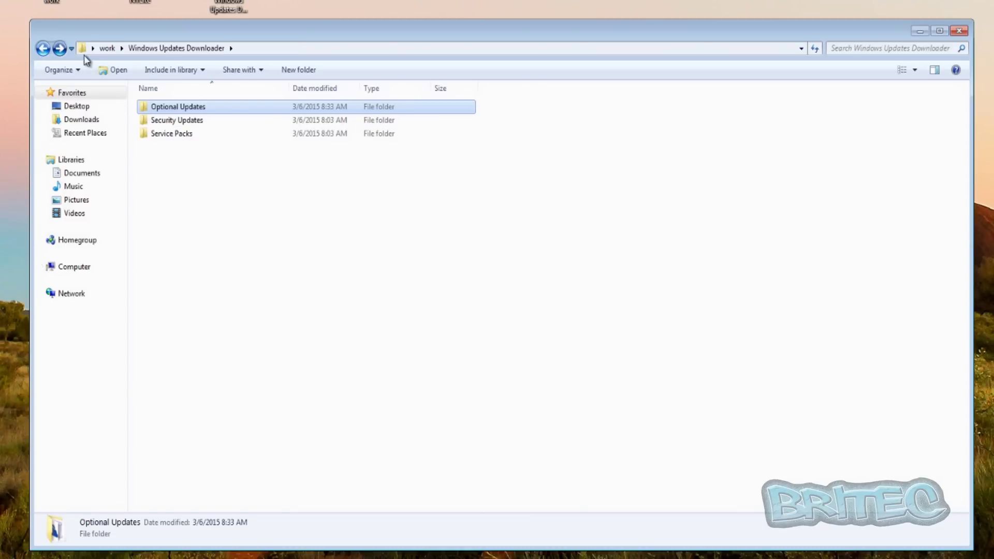
{"action": "left_click", "coordinate": [959, 30]}
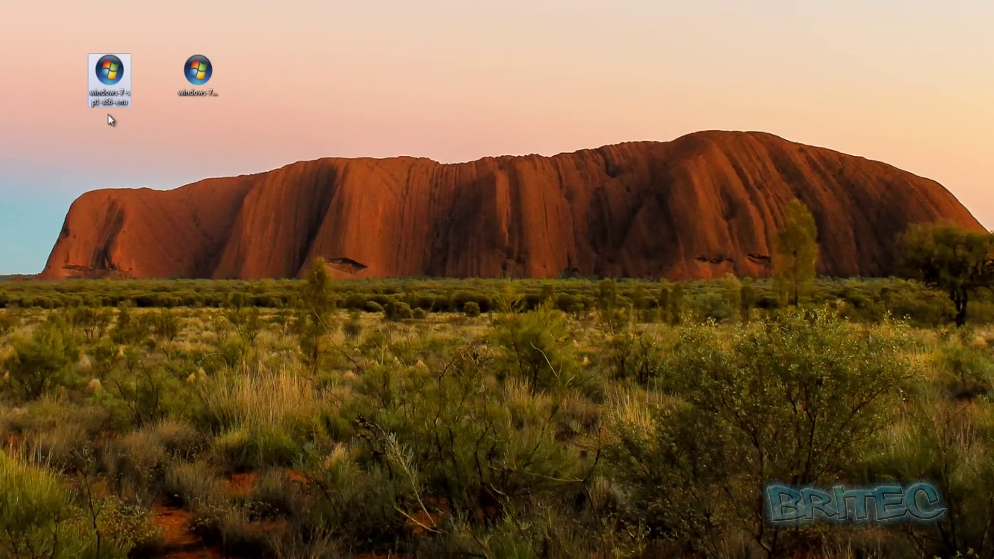
Open the Update Lists (ULs) page of the Windows Updates Downloader website.
{"action": "left_click", "coordinate": [130, 104]}
{"action": "left_click", "coordinate": [211, 75]}
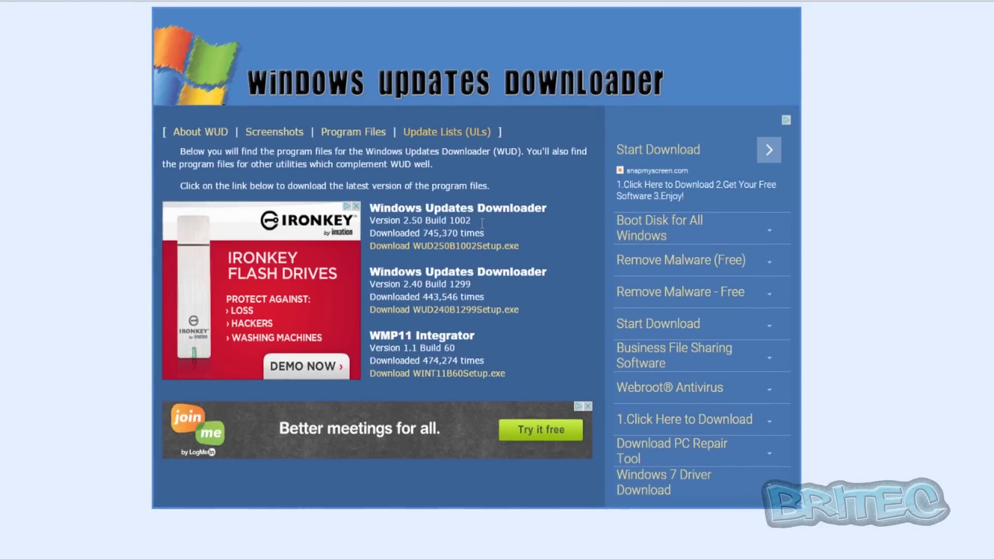
{"action": "left_click", "coordinate": [437, 135]}
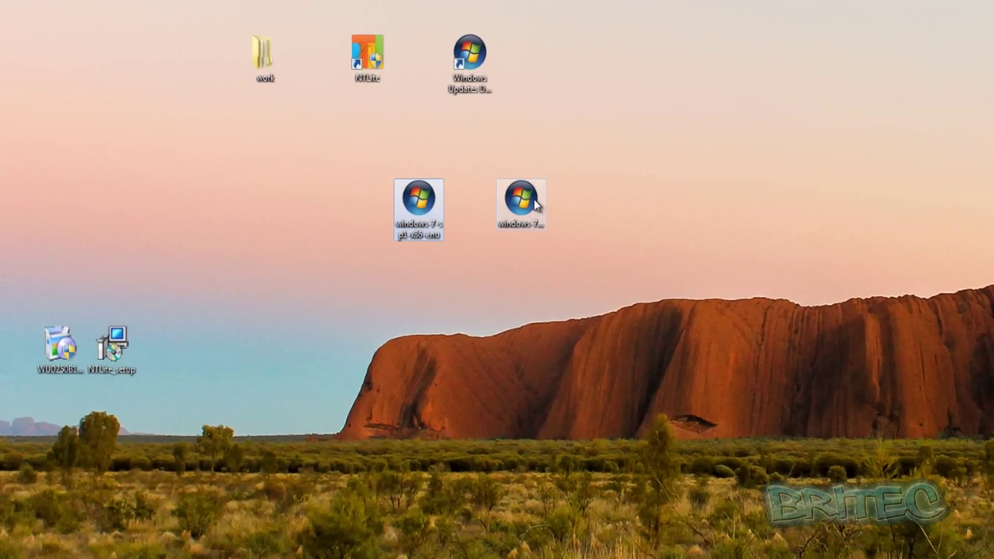
{"action": "left_click", "coordinate": [533, 200]}
{"action": "left_click", "coordinate": [419, 212]}
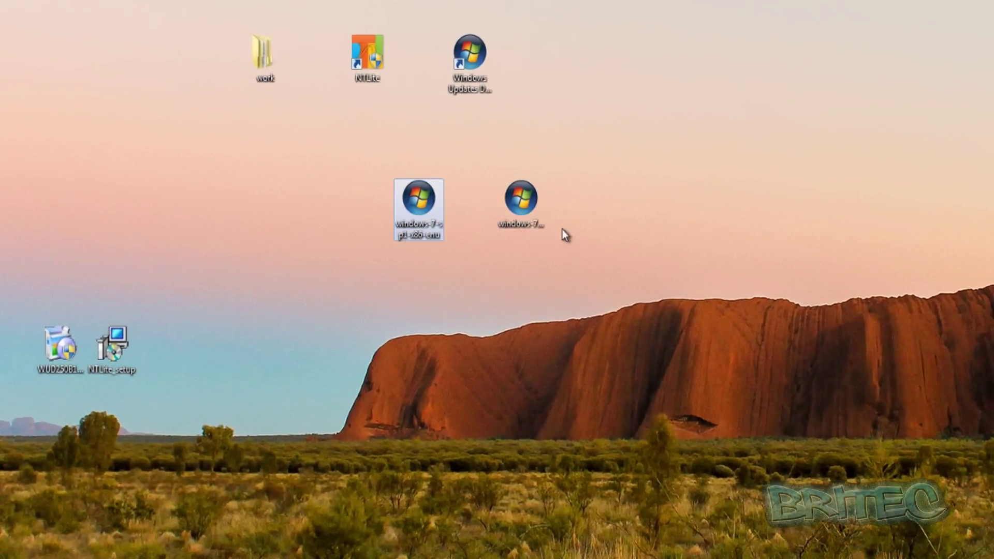
{"action": "left_click", "coordinate": [514, 205]}
{"action": "left_click", "coordinate": [440, 216]}
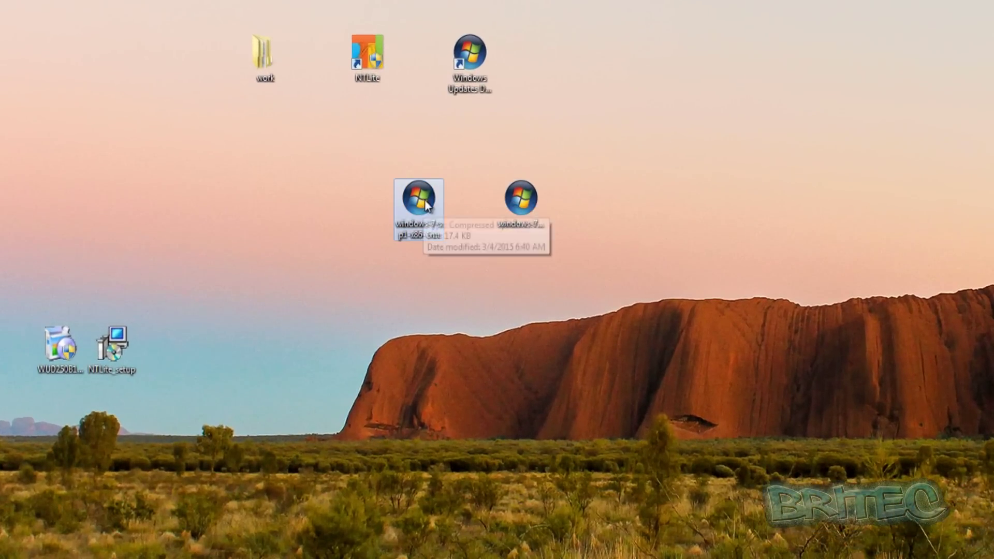
{"action": "left_click", "coordinate": [631, 220]}
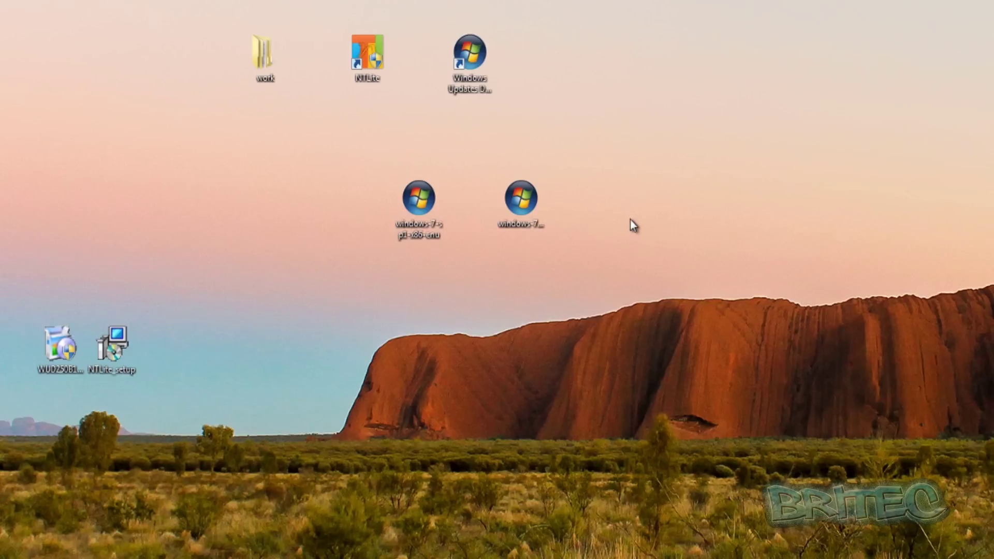
Launch Windows Updates Downloader and look through the Security Updates in the Windows 7 Service Pack 1 x86 ENU list.
{"action": "double_click", "coordinate": [472, 58]}
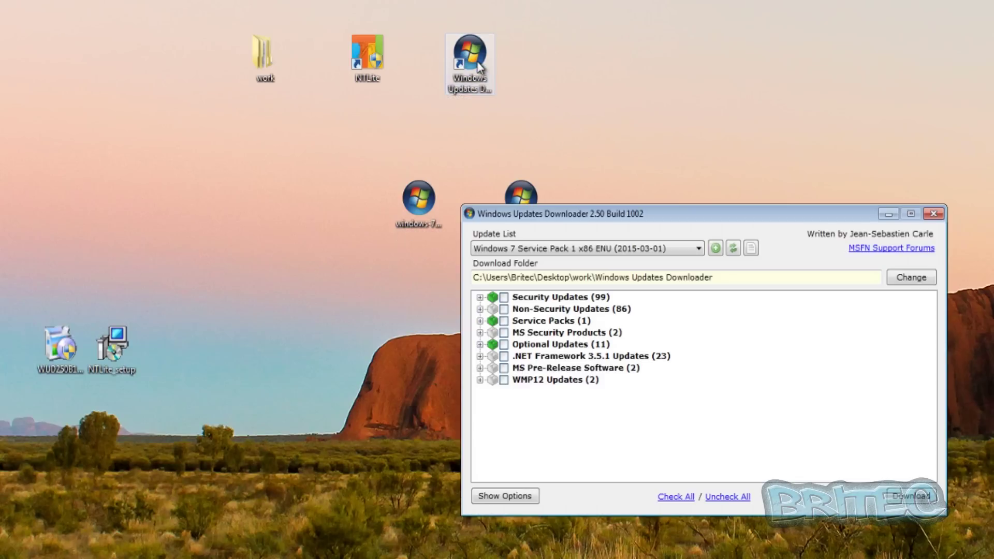
{"action": "left_click_drag", "start_coordinate": [620, 213], "coordinate": [585, 260]}
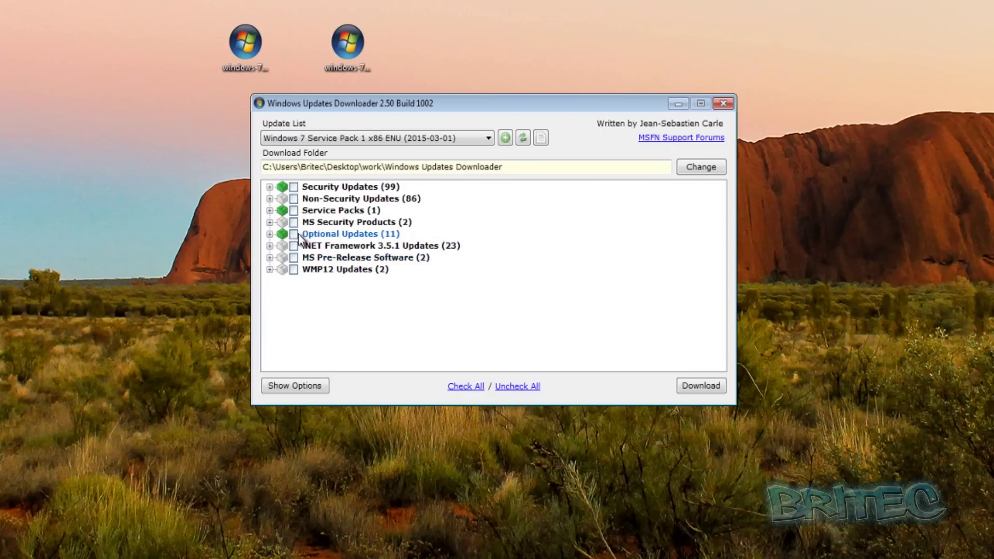
{"action": "left_click", "coordinate": [390, 188]}
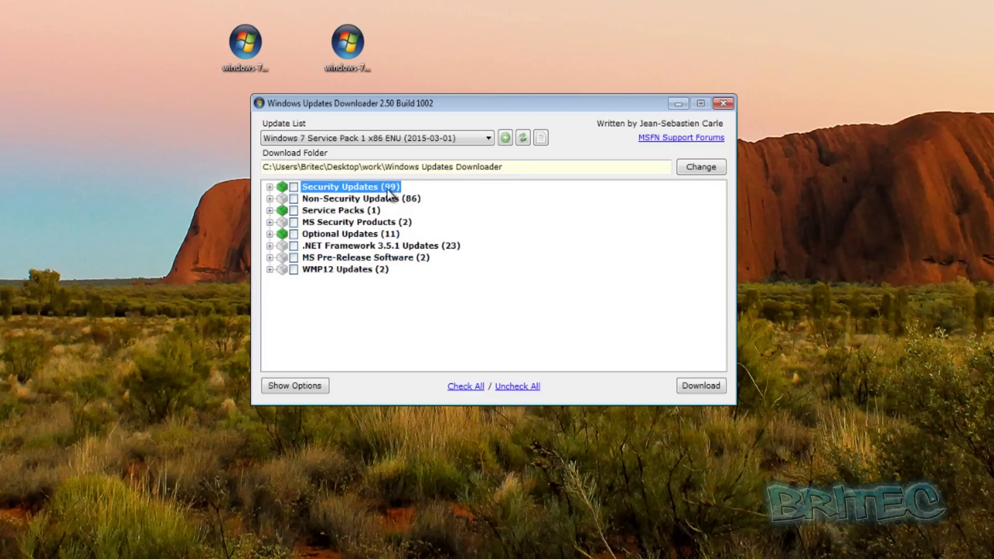
{"action": "left_click", "coordinate": [270, 187]}
{"action": "scroll", "coordinate": [449, 256], "scroll_direction": "down", "scroll_amount": 9}
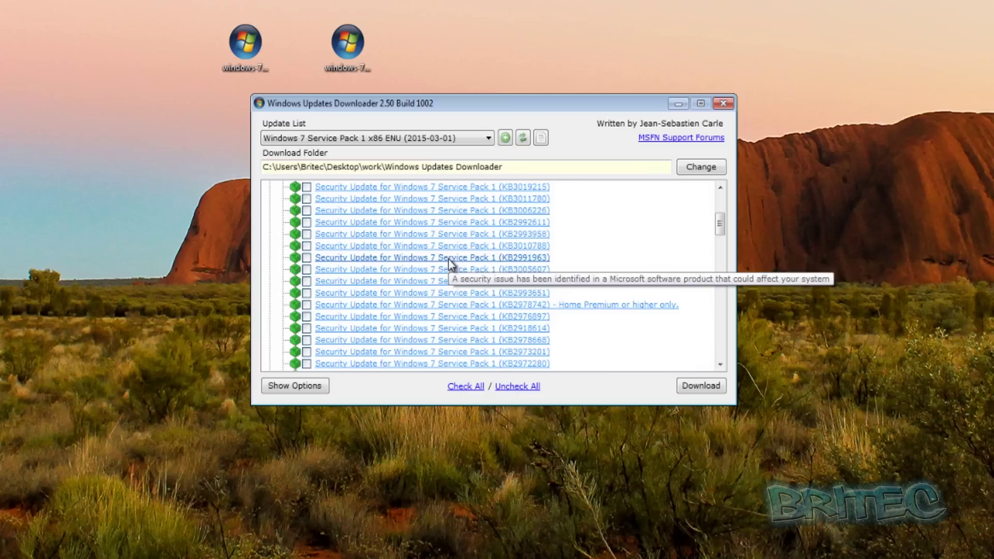
{"action": "scroll", "coordinate": [446, 260], "scroll_direction": "down", "scroll_amount": 4}
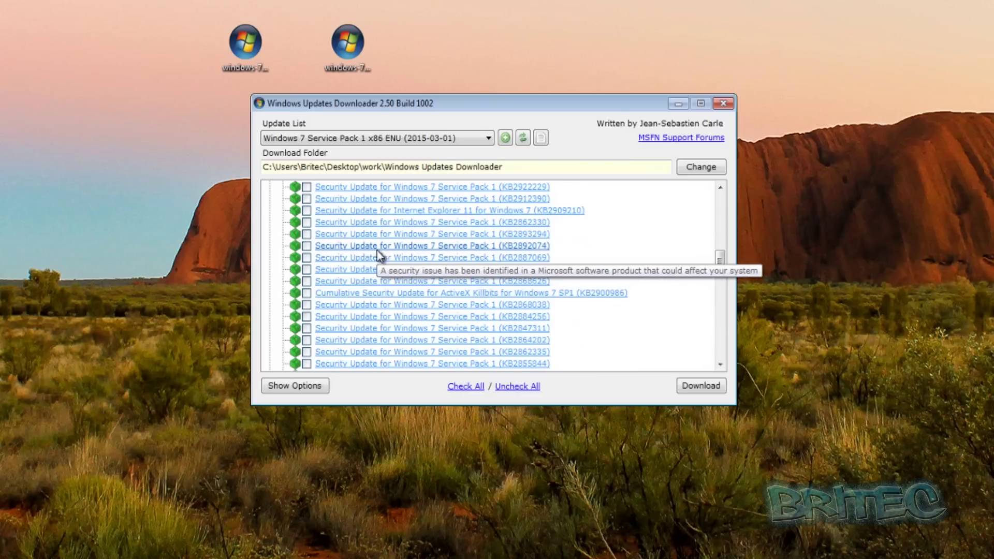
{"action": "scroll", "coordinate": [447, 266], "scroll_direction": "up", "scroll_amount": 13}
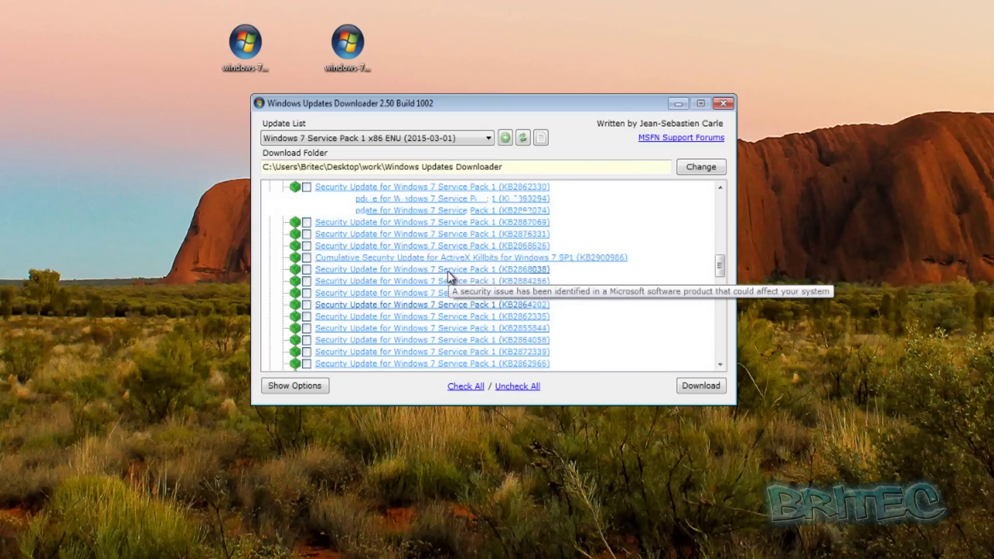
{"action": "left_click", "coordinate": [269, 187]}
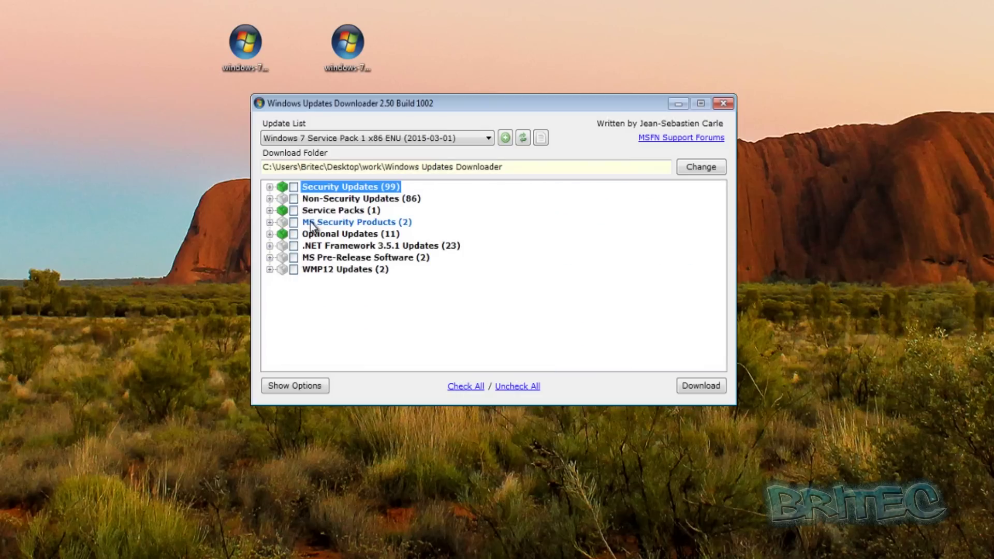
Expand the Non-Security Updates category and look through the updates it offers.
{"action": "left_click", "coordinate": [330, 200]}
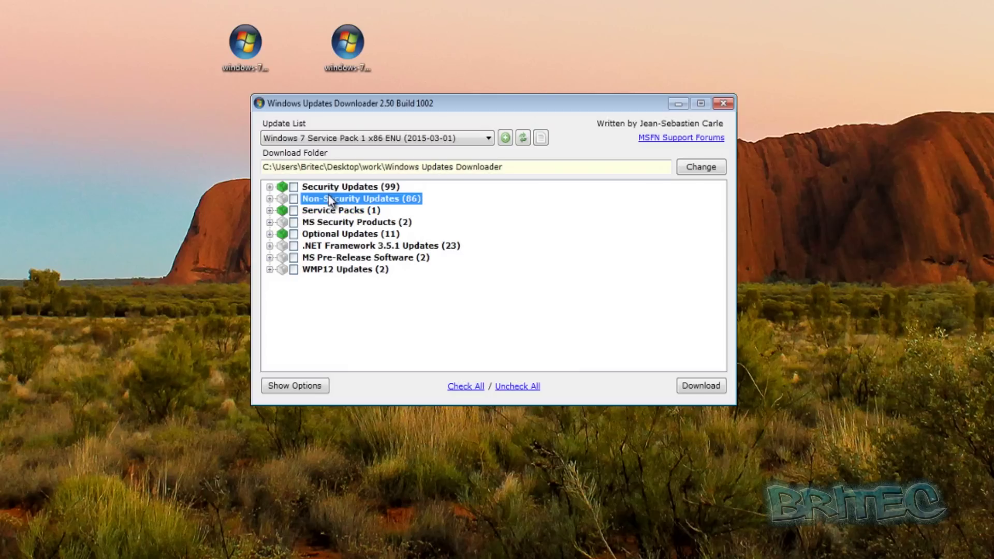
{"action": "left_click", "coordinate": [269, 199]}
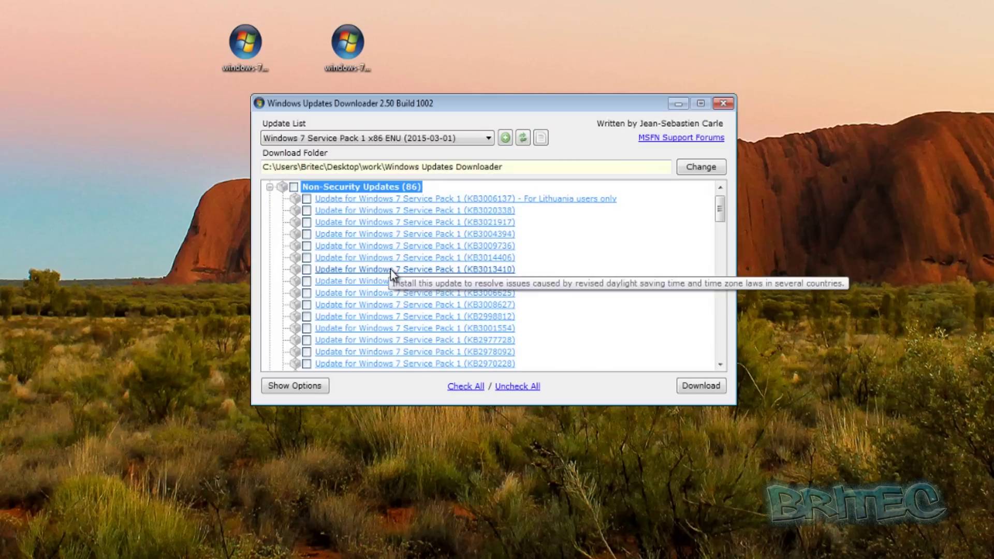
{"action": "scroll", "coordinate": [394, 290], "scroll_direction": "down", "scroll_amount": 3}
{"action": "scroll", "coordinate": [394, 309], "scroll_direction": "down", "scroll_amount": 6}
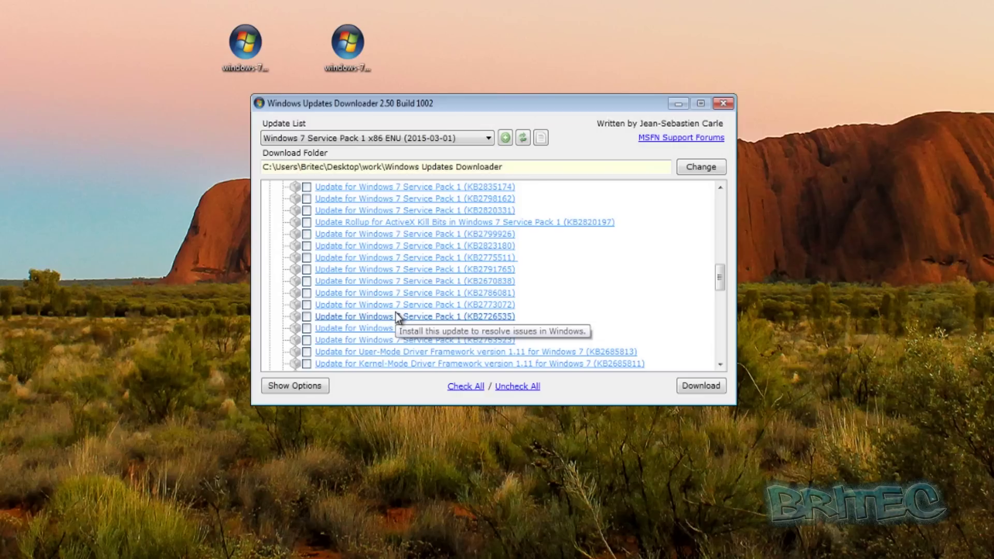
{"action": "scroll", "coordinate": [396, 316], "scroll_direction": "up", "scroll_amount": 5}
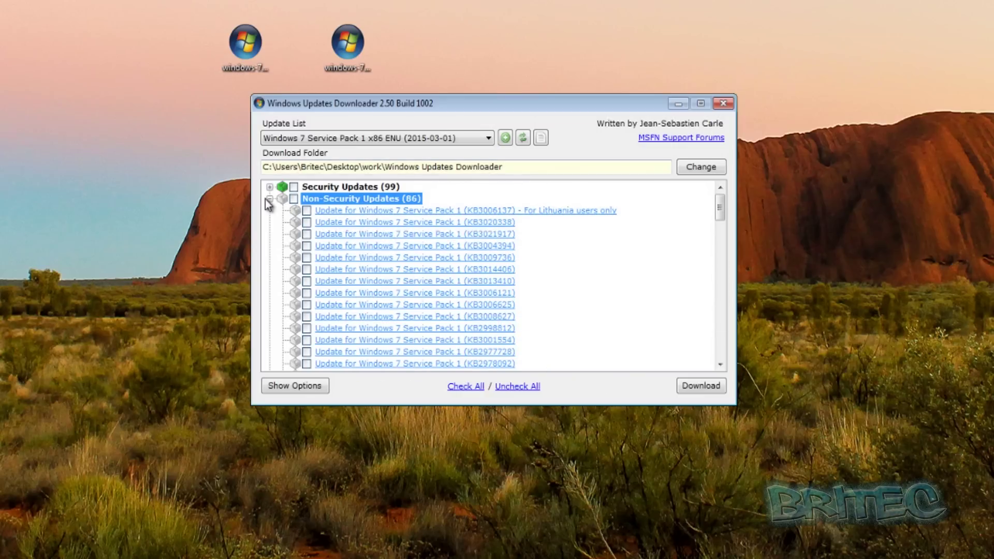
Try selecting non-security updates individually, such as KB3004394, KB3013410 and KB3008627, and the whole Non-Security Updates category at once.
{"action": "left_click", "coordinate": [307, 245]}
{"action": "left_click", "coordinate": [307, 280]}
{"action": "left_click", "coordinate": [306, 316]}
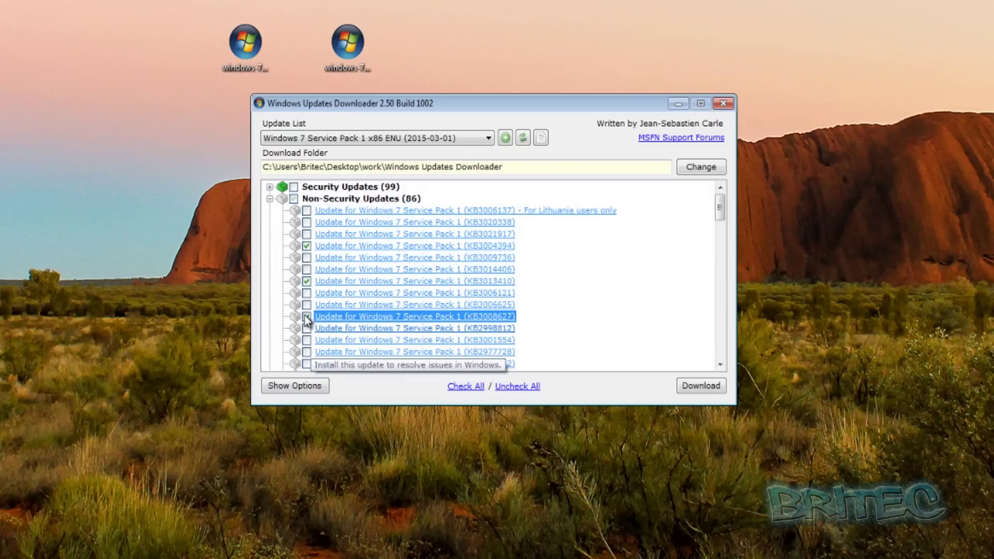
{"action": "left_click", "coordinate": [307, 245]}
{"action": "left_click", "coordinate": [307, 281]}
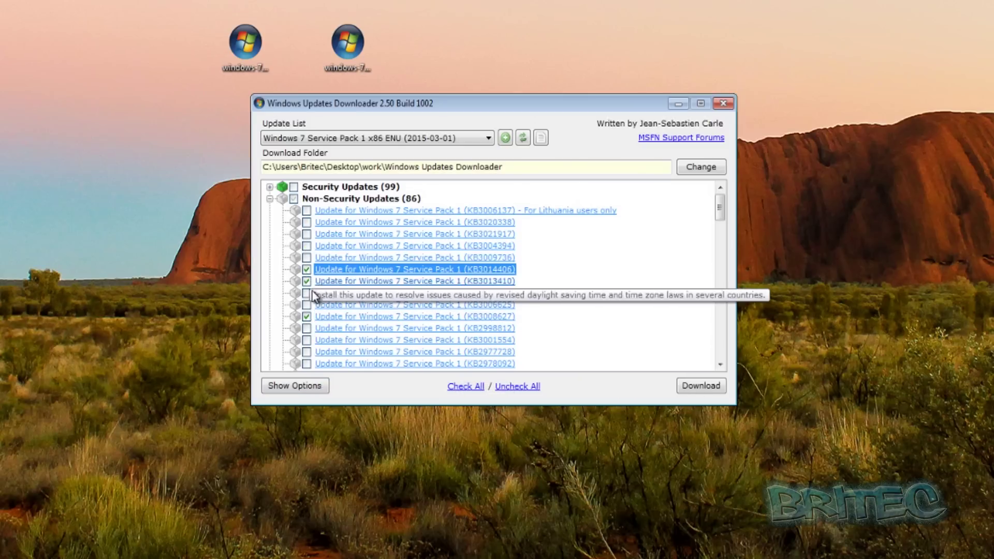
{"action": "left_click", "coordinate": [306, 316]}
{"action": "left_click", "coordinate": [296, 201]}
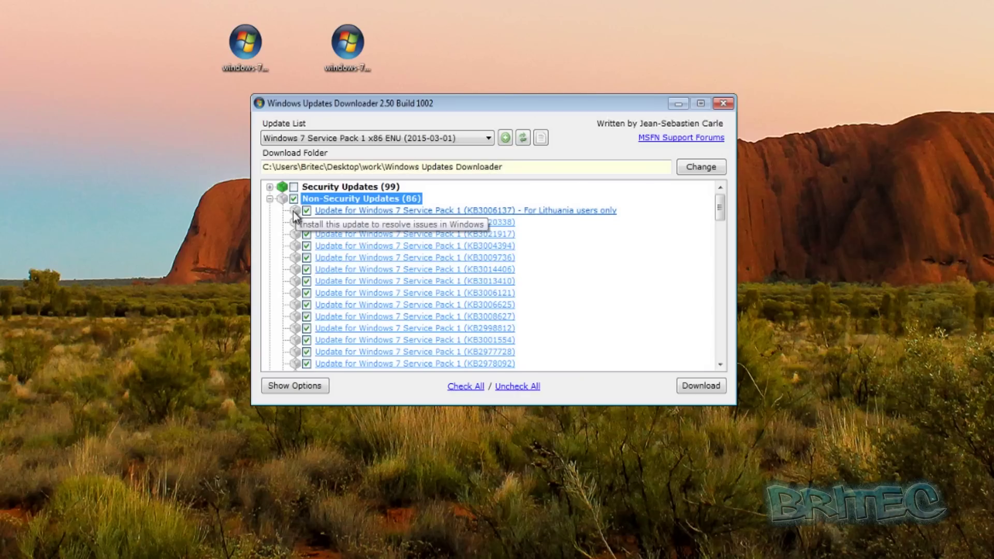
{"action": "left_click", "coordinate": [269, 199]}
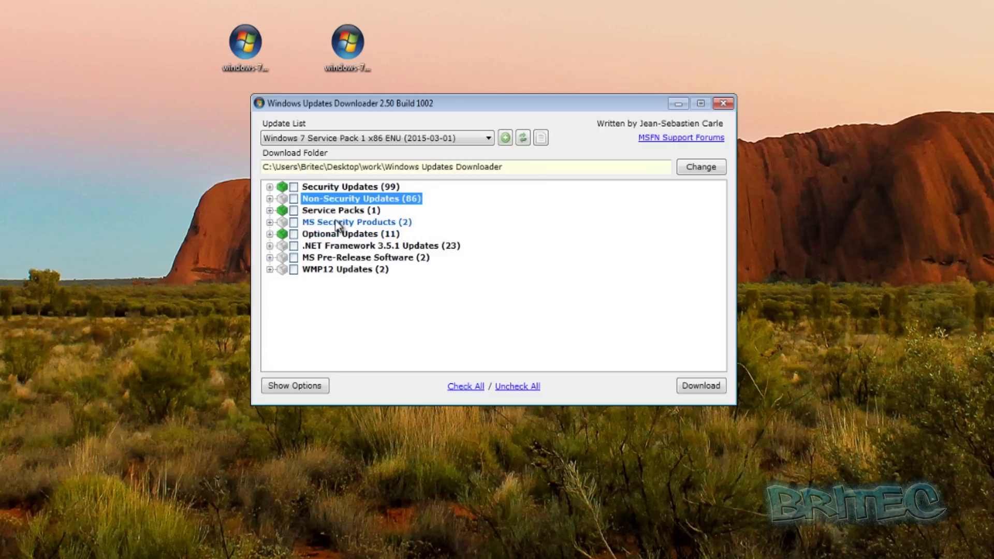
Examine the items listed under MS Security Products and MS Pre-Release Software.
{"action": "left_click", "coordinate": [270, 223]}
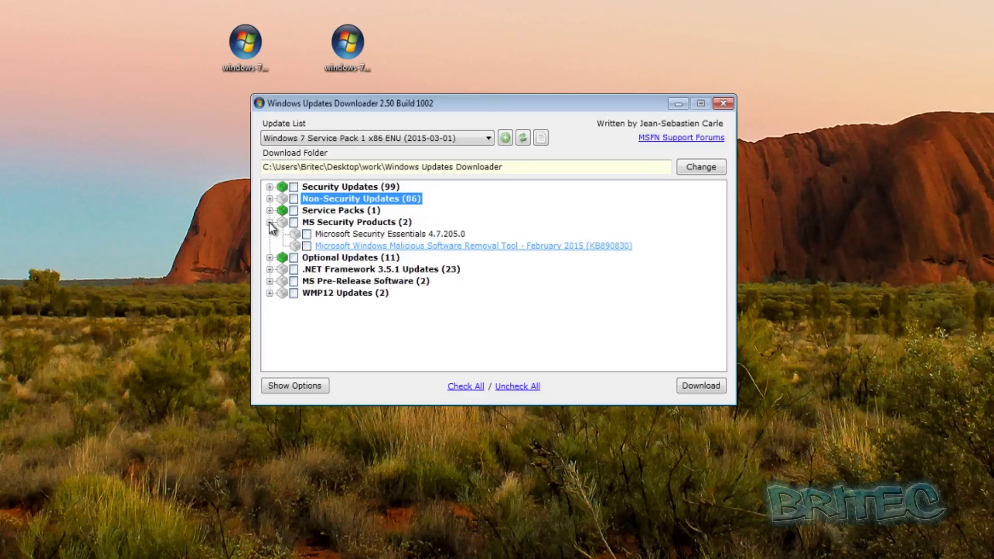
{"action": "left_click", "coordinate": [270, 222]}
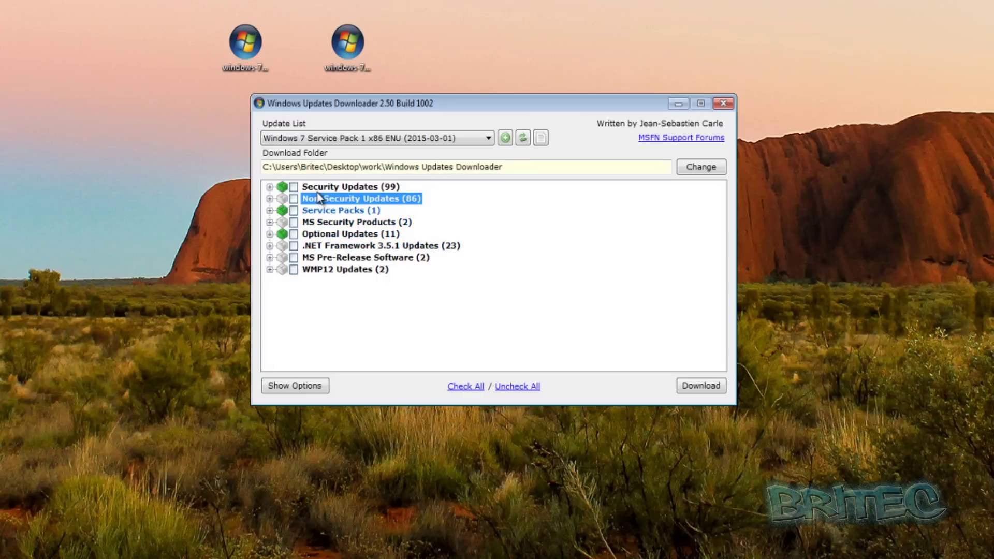
{"action": "left_click", "coordinate": [313, 260]}
{"action": "left_click", "coordinate": [270, 257]}
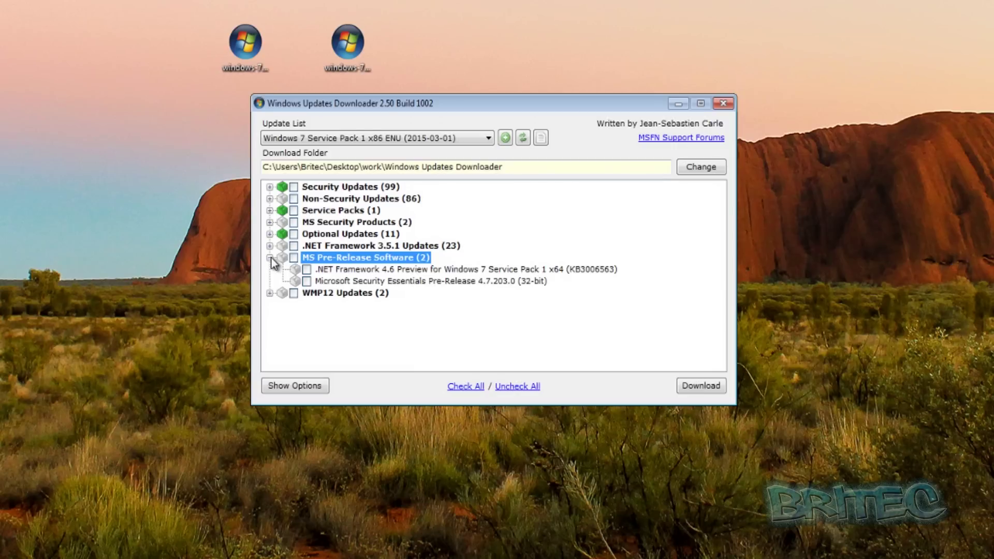
Download Microsoft Security Essentials 4.7.205.0 from the MS Security Products category.
{"action": "left_click", "coordinate": [270, 258]}
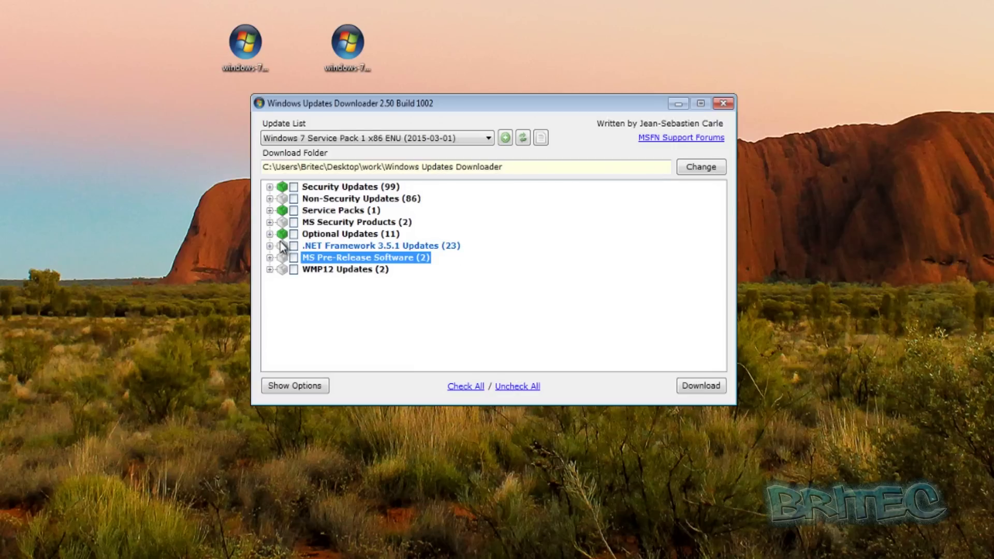
{"action": "left_click", "coordinate": [270, 222]}
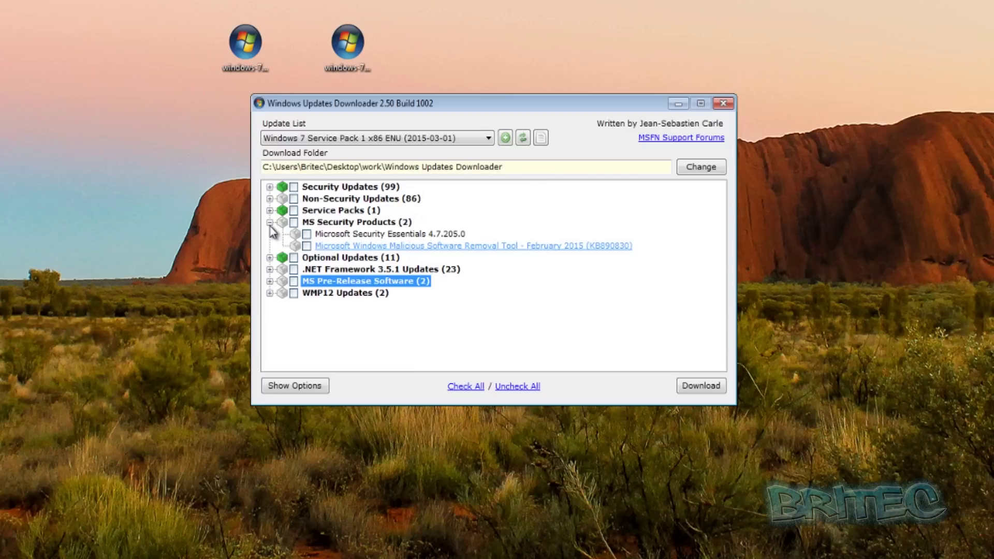
{"action": "left_click", "coordinate": [306, 235]}
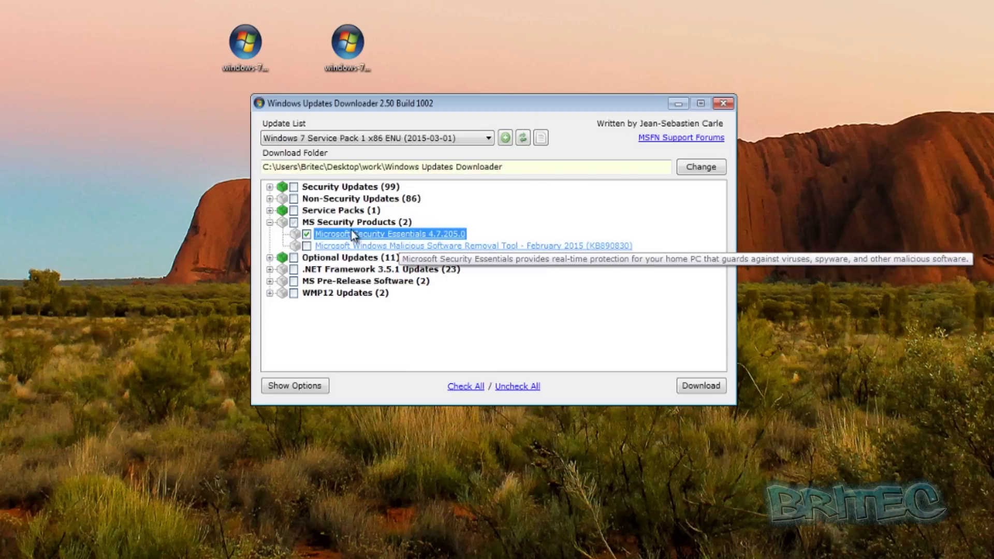
{"action": "left_click", "coordinate": [699, 386]}
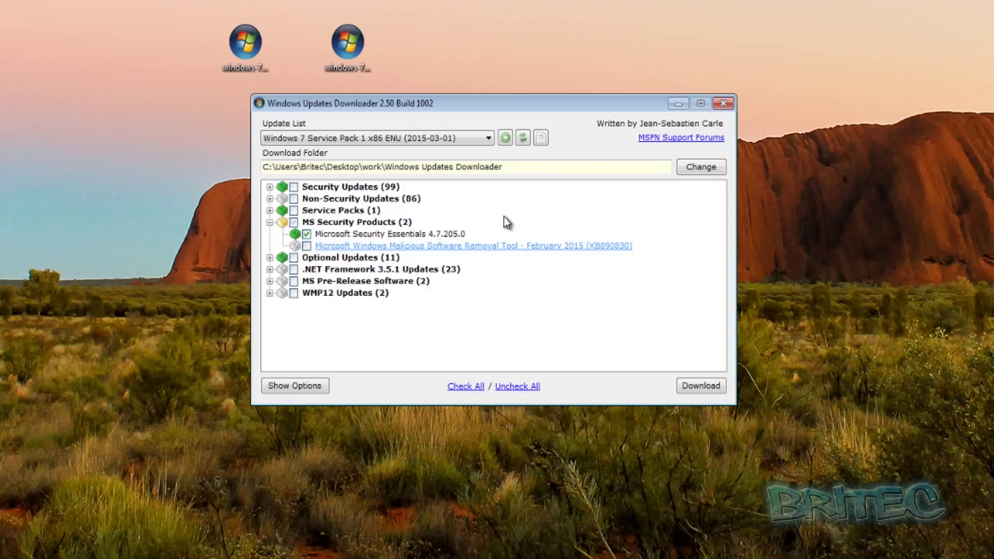
Clear the selection of all MS Security Products items and collapse the category.
{"action": "left_click", "coordinate": [304, 235]}
{"action": "left_click", "coordinate": [306, 234]}
{"action": "left_click", "coordinate": [270, 222]}
{"action": "left_click", "coordinate": [294, 222]}
{"action": "left_click", "coordinate": [269, 222]}
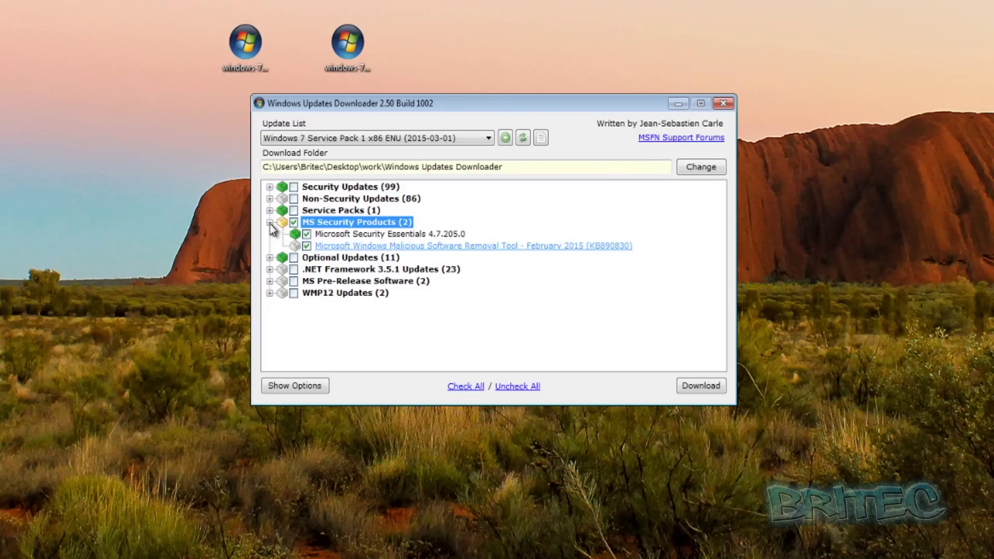
{"action": "left_click", "coordinate": [306, 234]}
{"action": "left_click", "coordinate": [306, 247]}
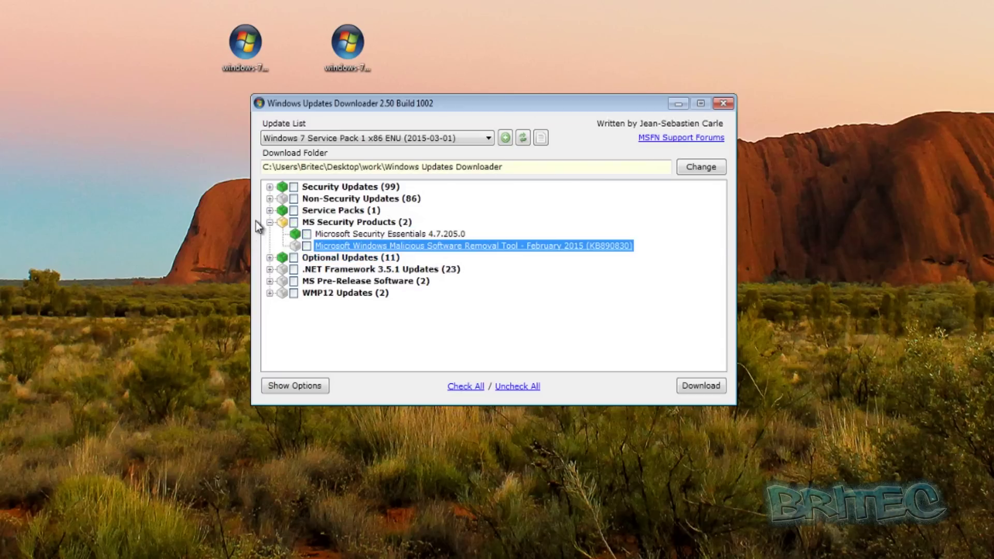
{"action": "left_click", "coordinate": [270, 222]}
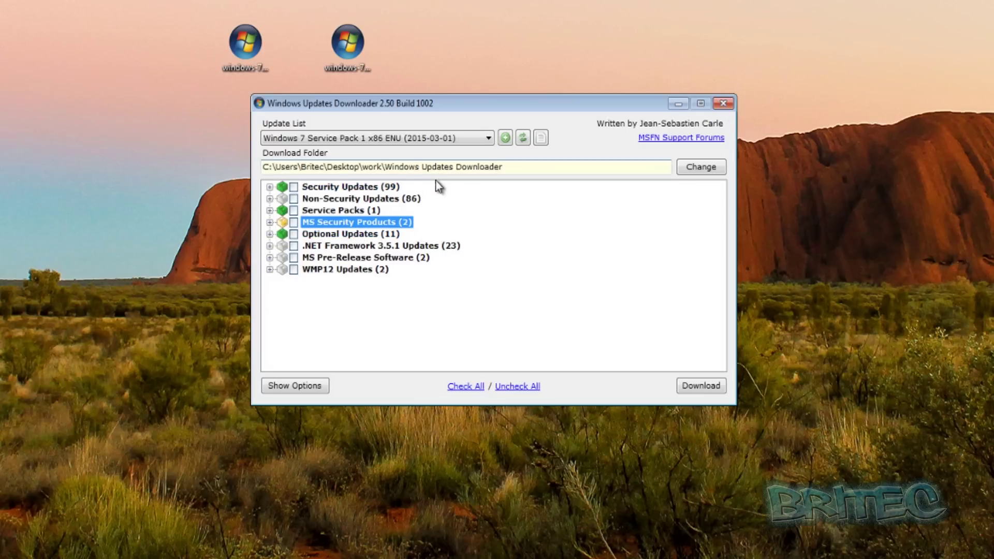
Check the download folder path and the update list selector, and close Windows Updates Downloader.
{"action": "left_click_drag", "start_coordinate": [281, 166], "coordinate": [589, 166]}
{"action": "left_click", "coordinate": [394, 172]}
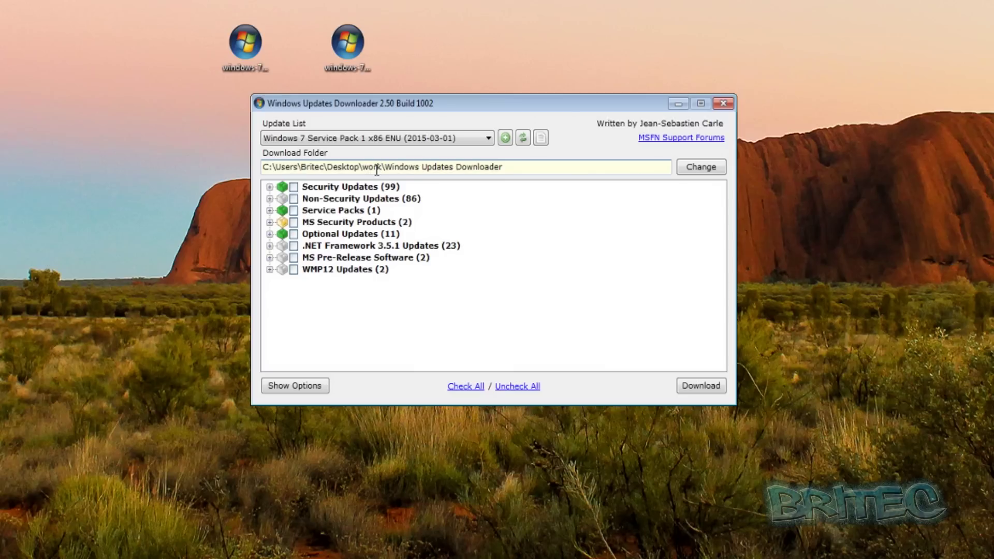
{"action": "left_click", "coordinate": [488, 139]}
{"action": "left_click", "coordinate": [486, 138]}
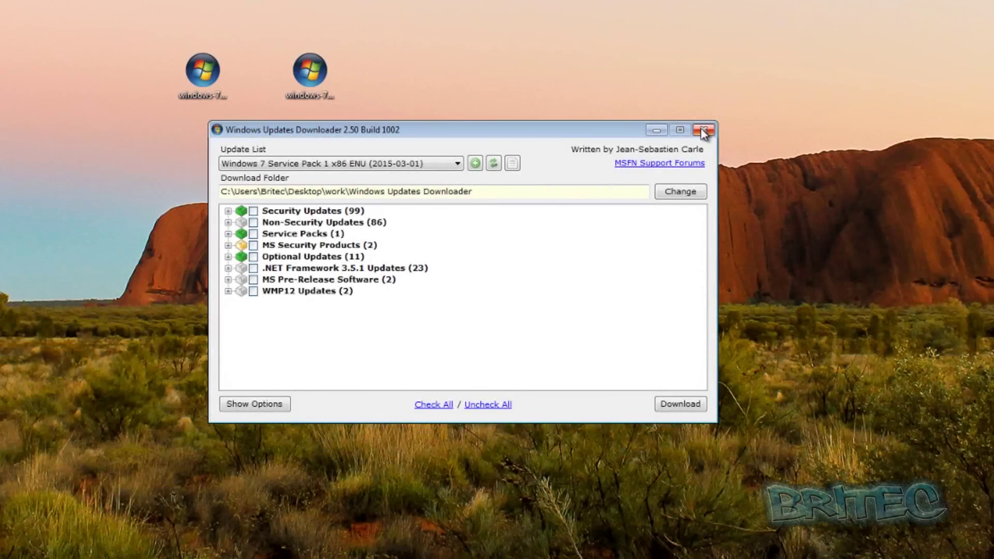
{"action": "left_click", "coordinate": [704, 130]}
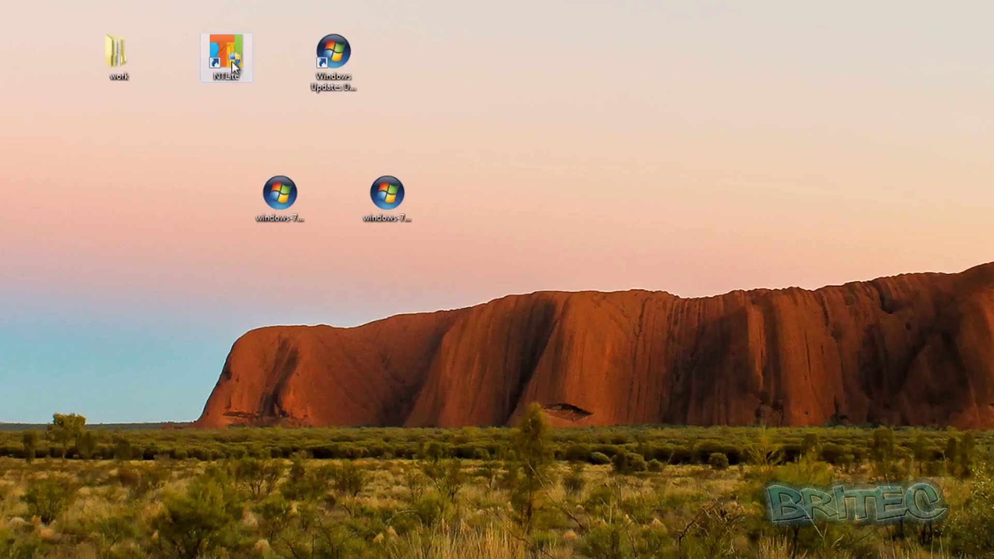
Review the Windows Updates Downloader, windows and dell folders inside the desktop's work folder.
{"action": "left_click", "coordinate": [118, 65]}
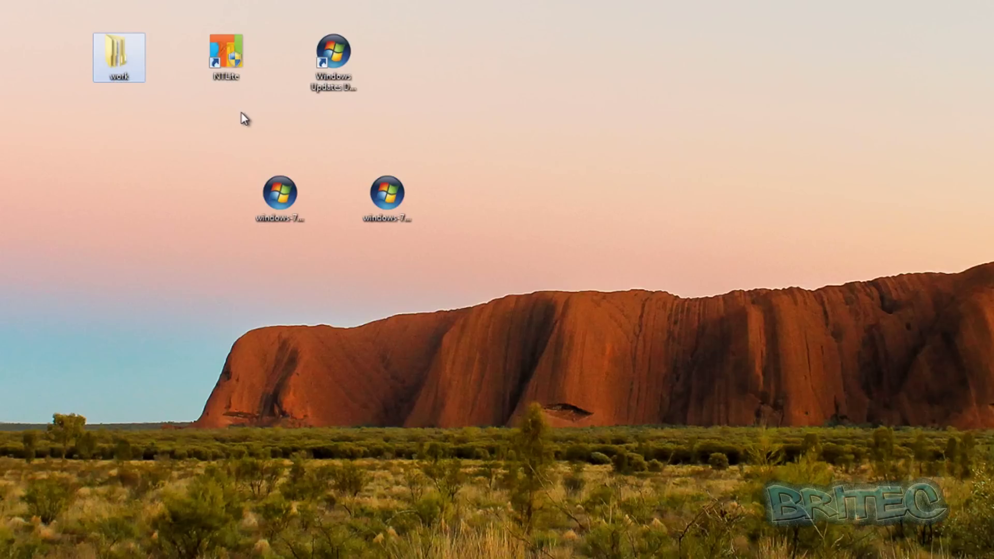
{"action": "double_click", "coordinate": [109, 61]}
{"action": "left_click", "coordinate": [256, 227]}
{"action": "double_click", "coordinate": [257, 227]}
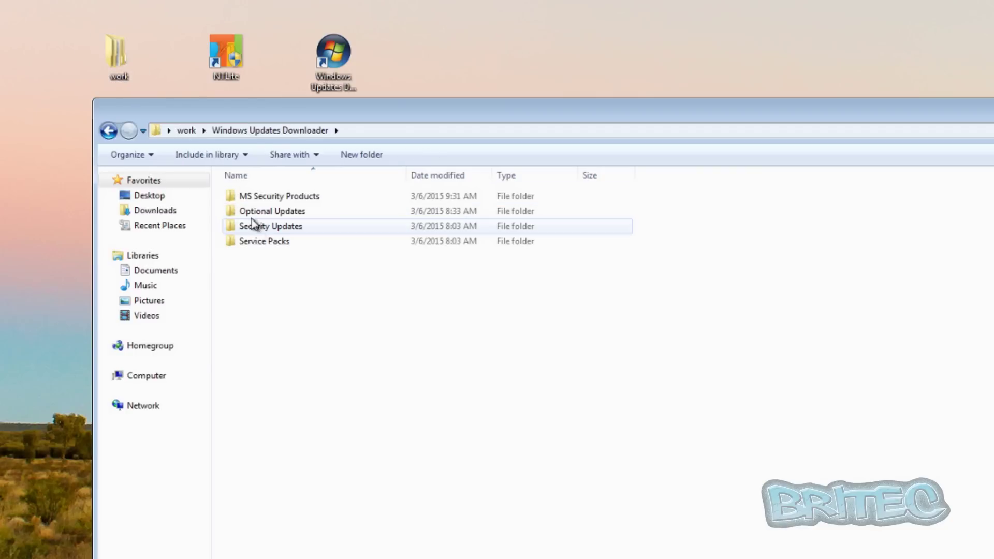
{"action": "left_click", "coordinate": [108, 131]}
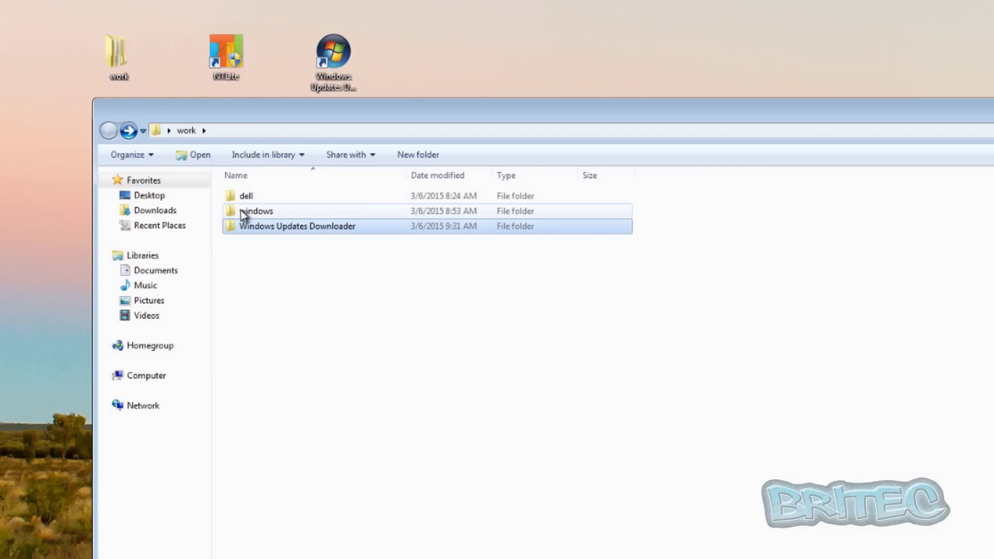
{"action": "double_click", "coordinate": [241, 211]}
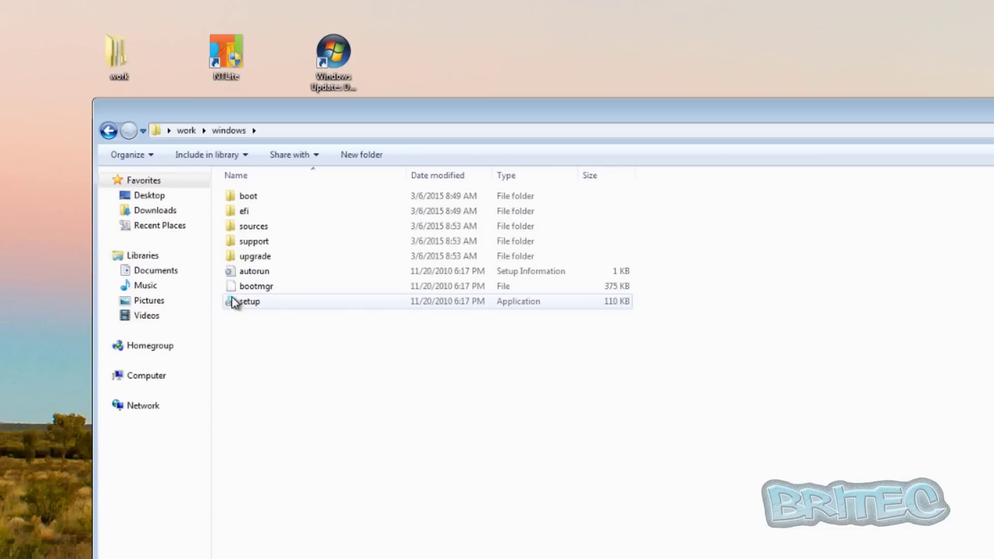
{"action": "left_click", "coordinate": [108, 130]}
{"action": "double_click", "coordinate": [244, 195]}
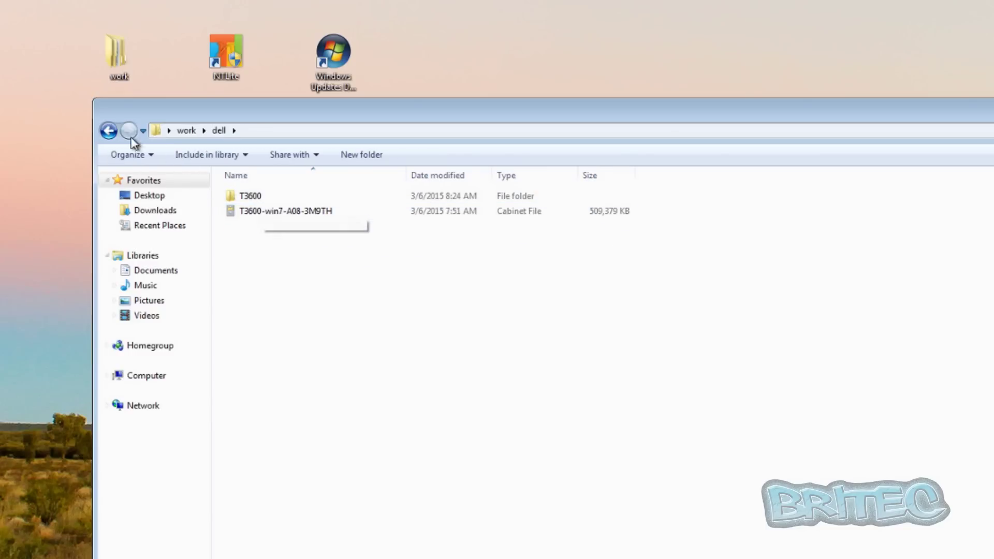
{"action": "left_click", "coordinate": [108, 130]}
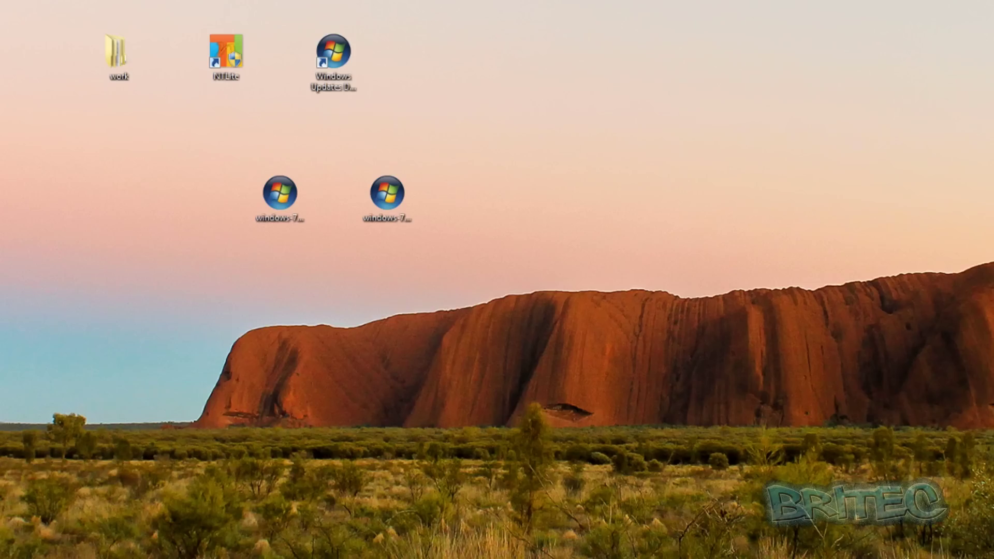
Launch NTLite from the desktop and allow it to make changes to the computer.
{"action": "double_click", "coordinate": [236, 61]}
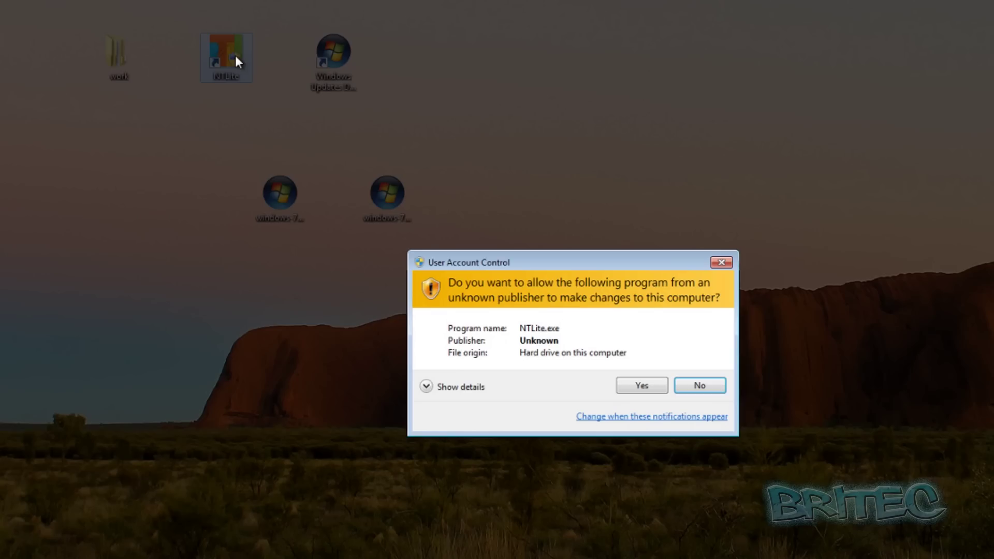
{"action": "left_click", "coordinate": [638, 386]}
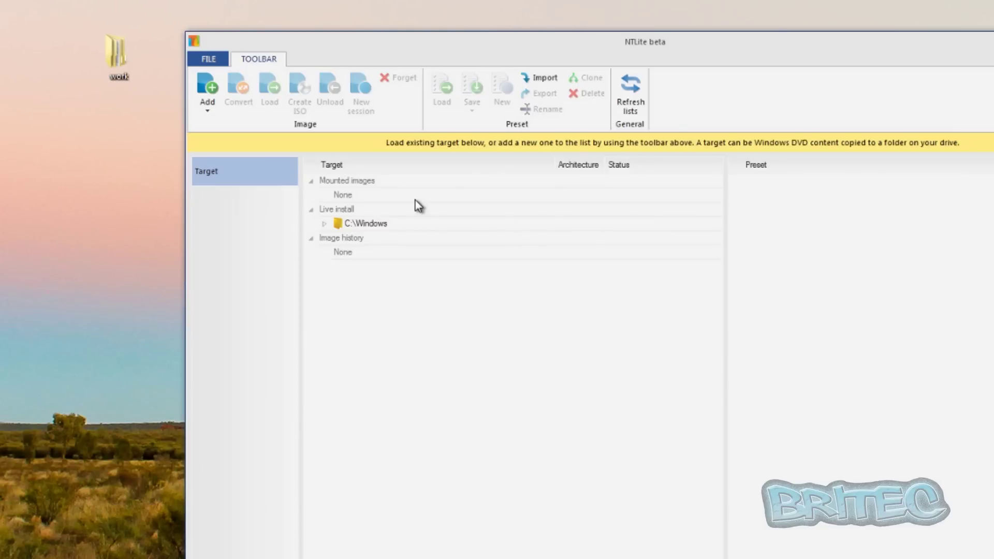
Look at the Windows setup files in the work folder's windows subfolder and close the folder window.
{"action": "double_click", "coordinate": [115, 65]}
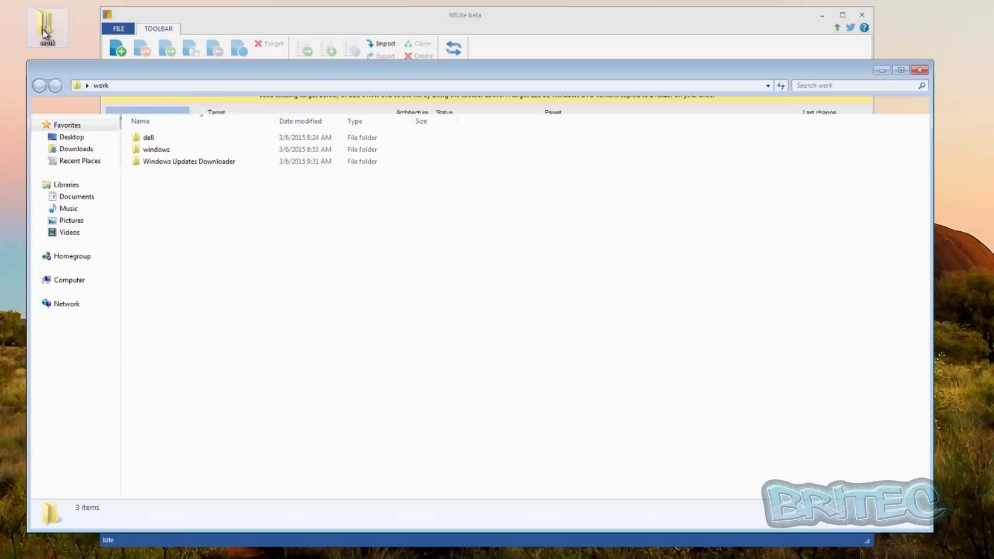
{"action": "left_click_drag", "start_coordinate": [190, 71], "coordinate": [259, 23]}
{"action": "double_click", "coordinate": [219, 100]}
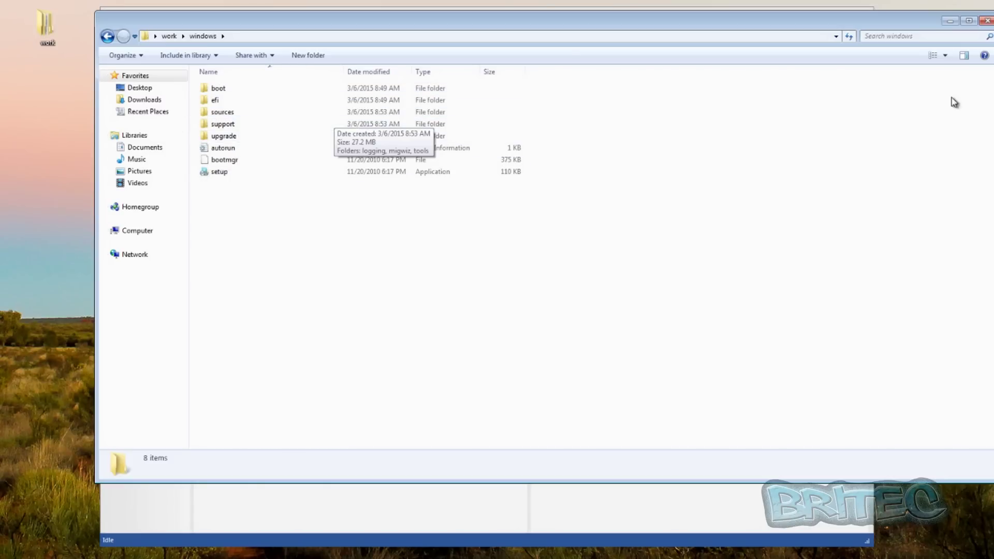
{"action": "left_click", "coordinate": [987, 22]}
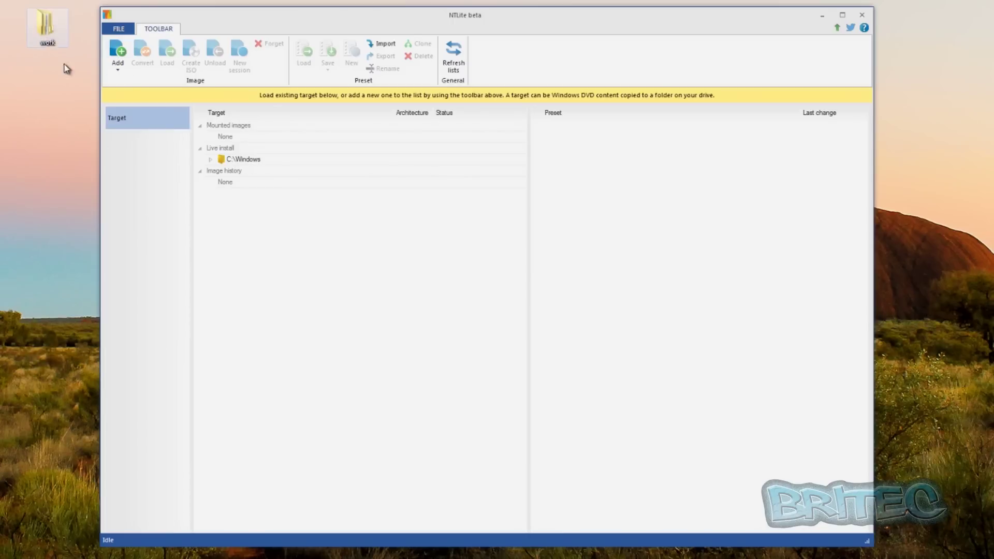
Add the windows folder inside the desktop's work folder to NTLite as the Windows installation source.
{"action": "left_click", "coordinate": [118, 57]}
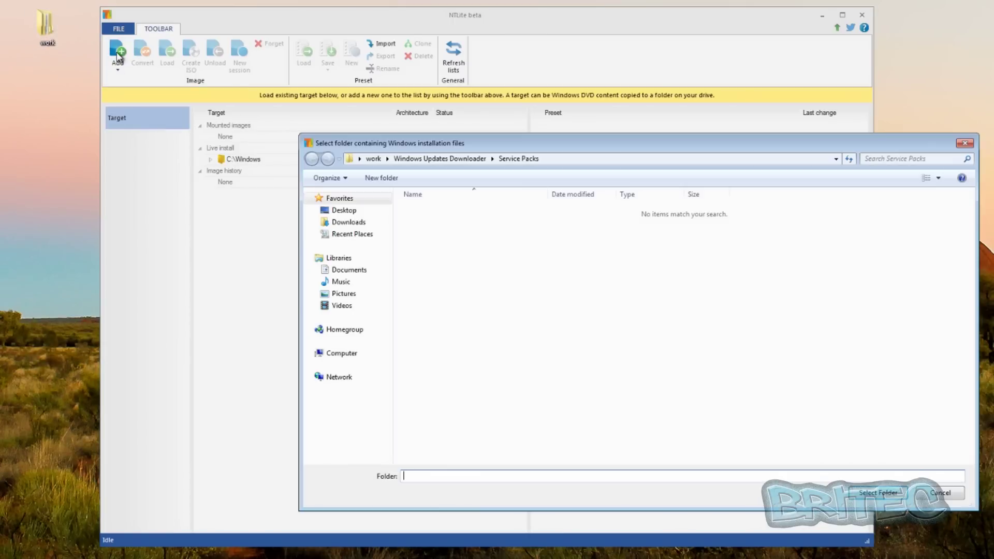
{"action": "left_click", "coordinate": [351, 210]}
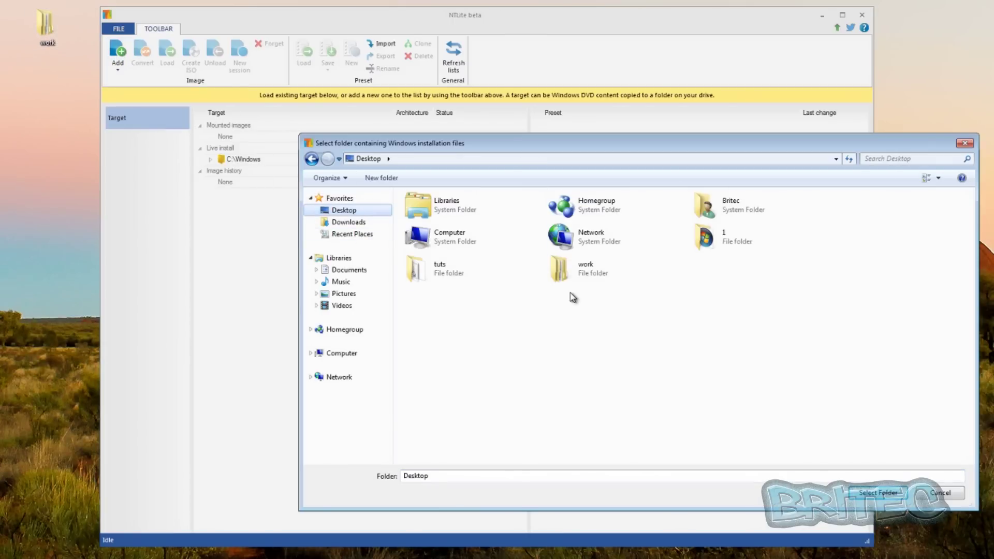
{"action": "double_click", "coordinate": [586, 273]}
{"action": "left_click", "coordinate": [440, 228]}
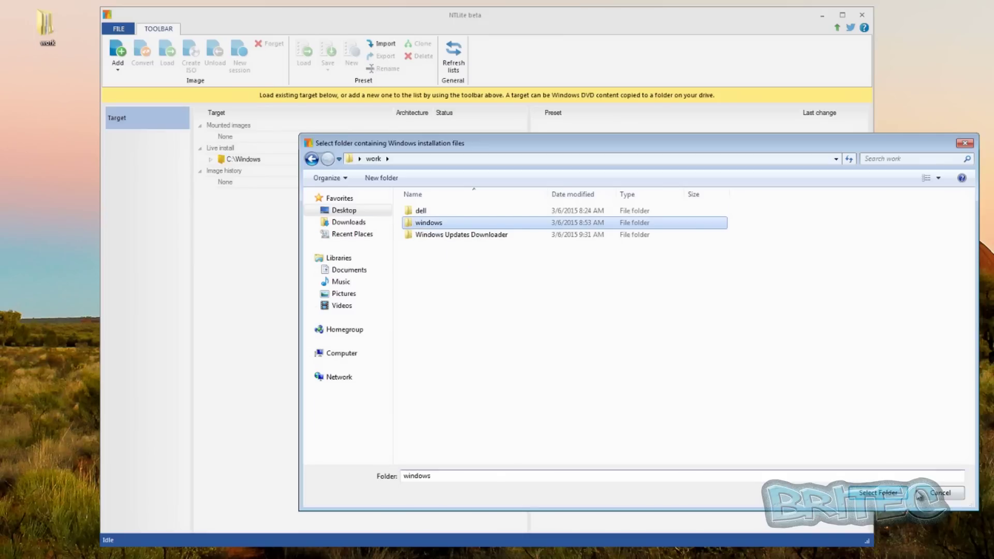
{"action": "left_click", "coordinate": [896, 499]}
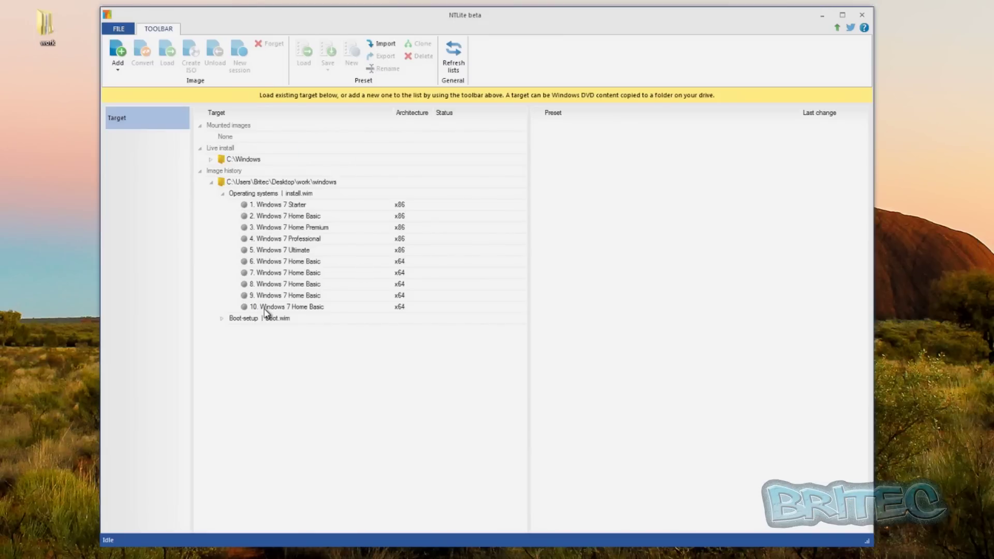
Load the Windows 7 Professional x86 image from install.wim for editing.
{"action": "left_click", "coordinate": [267, 205]}
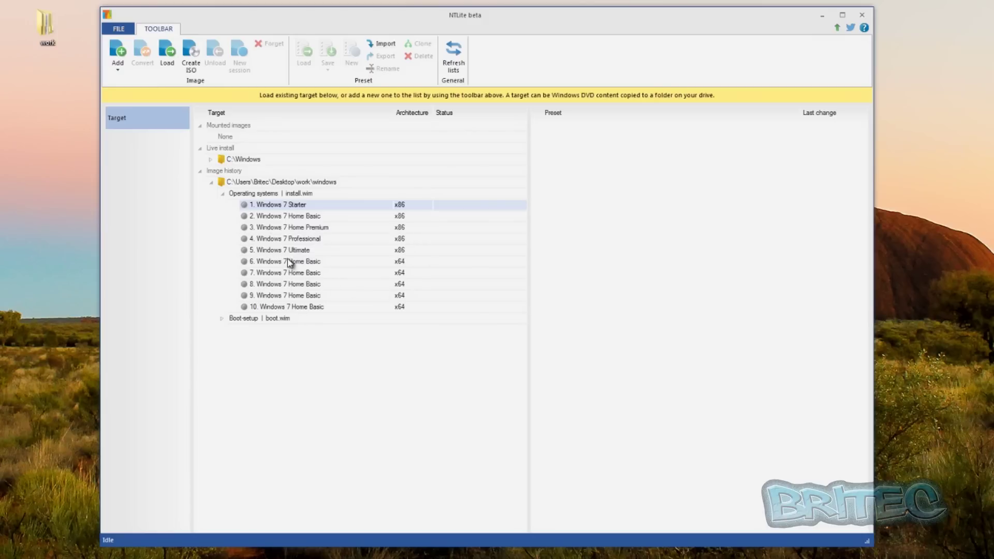
{"action": "left_click", "coordinate": [305, 240]}
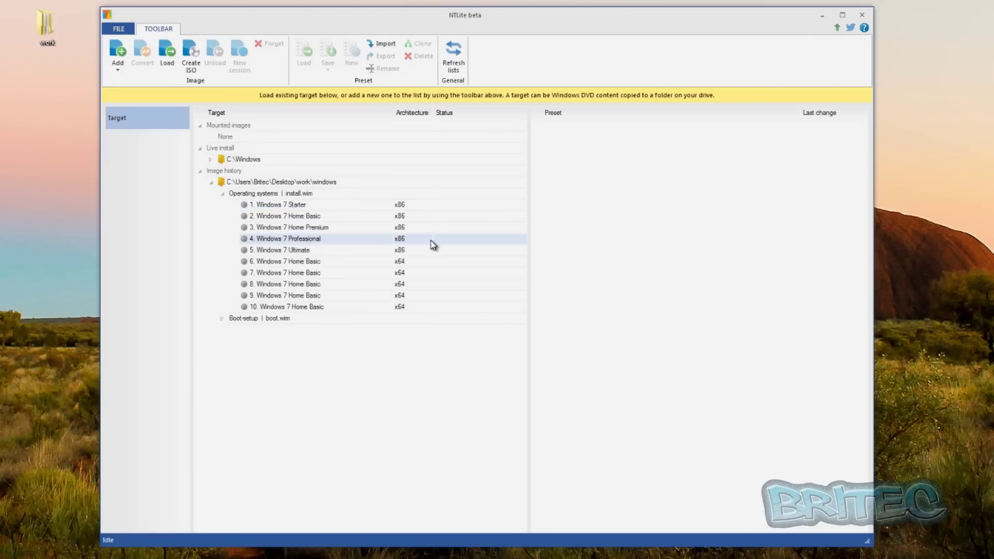
{"action": "double_click", "coordinate": [292, 240]}
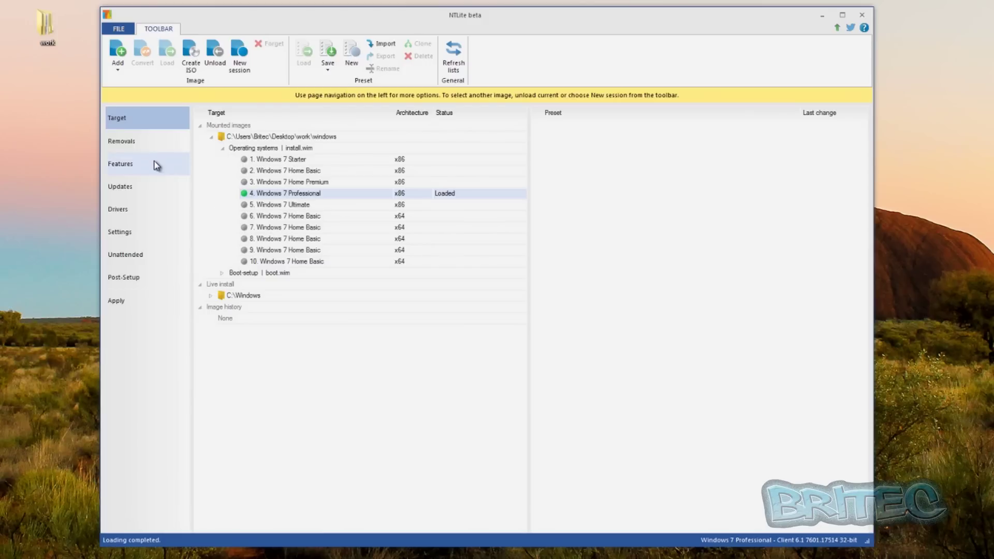
Open the component removals, accept the removal warning, and examine the Accessories, Drivers and Hardware support categories.
{"action": "left_click", "coordinate": [134, 150]}
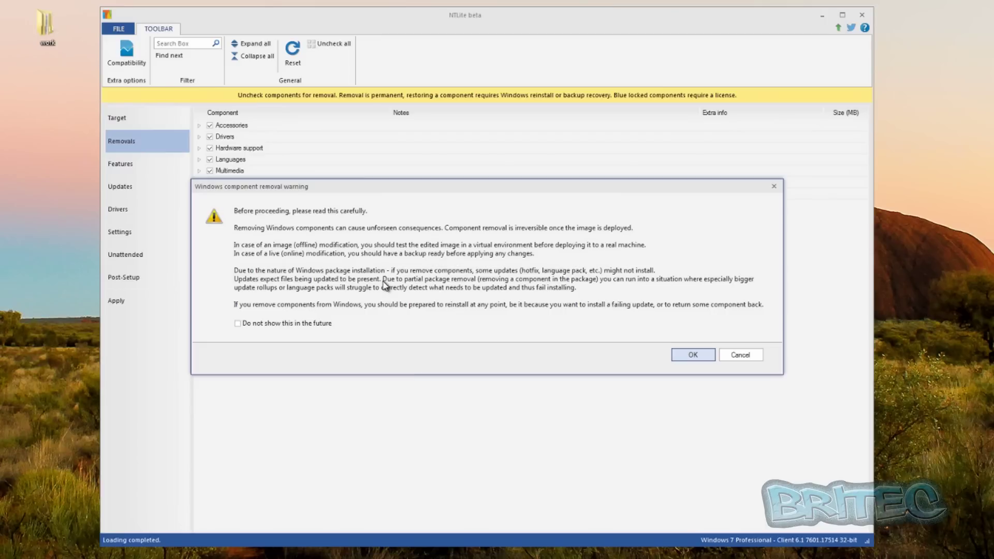
{"action": "left_click", "coordinate": [685, 356]}
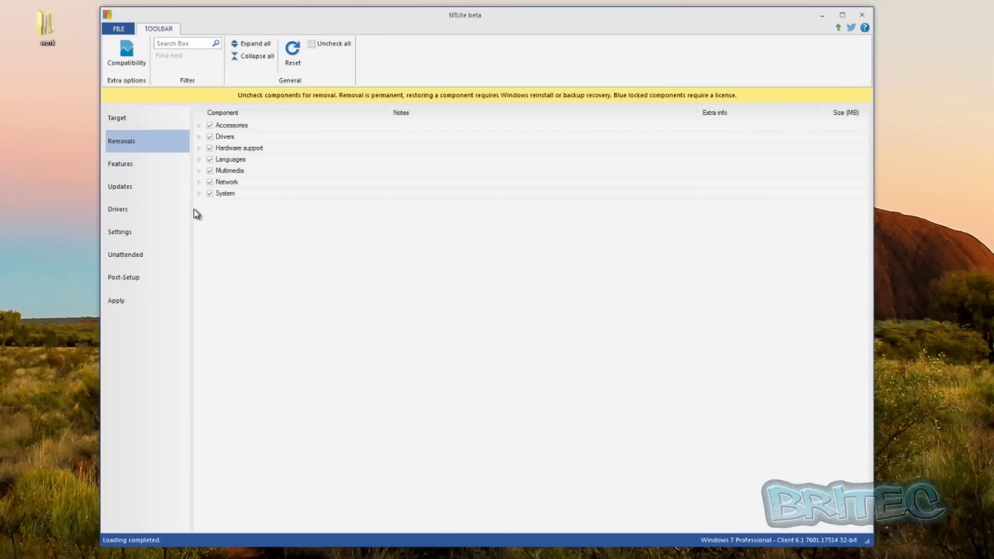
{"action": "left_click", "coordinate": [200, 126]}
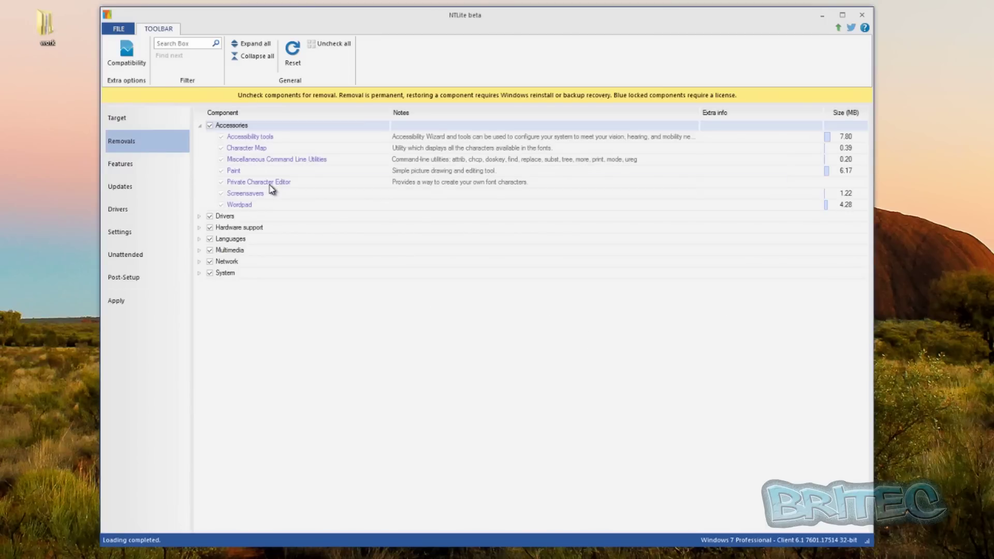
{"action": "left_click", "coordinate": [199, 216]}
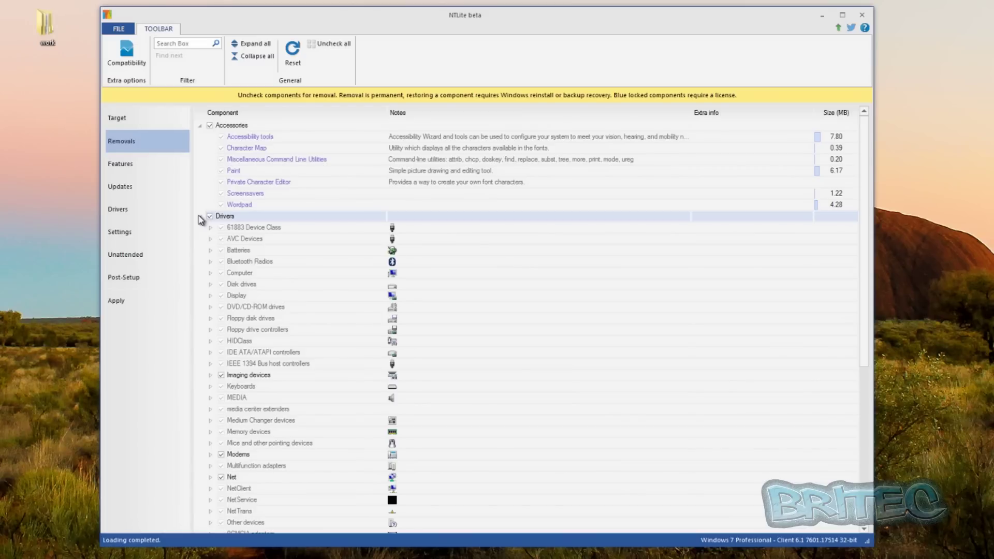
{"action": "left_click", "coordinate": [199, 217]}
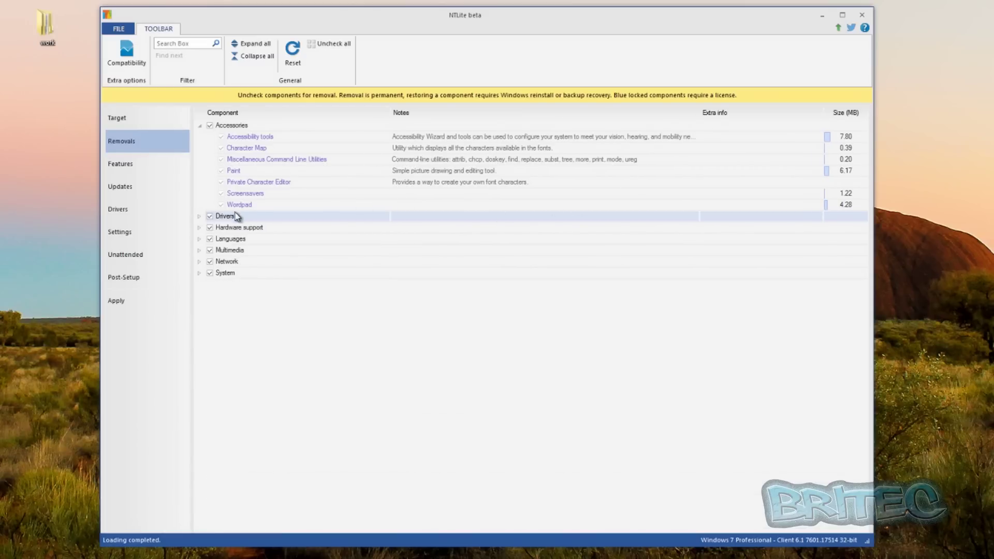
{"action": "left_click", "coordinate": [199, 228]}
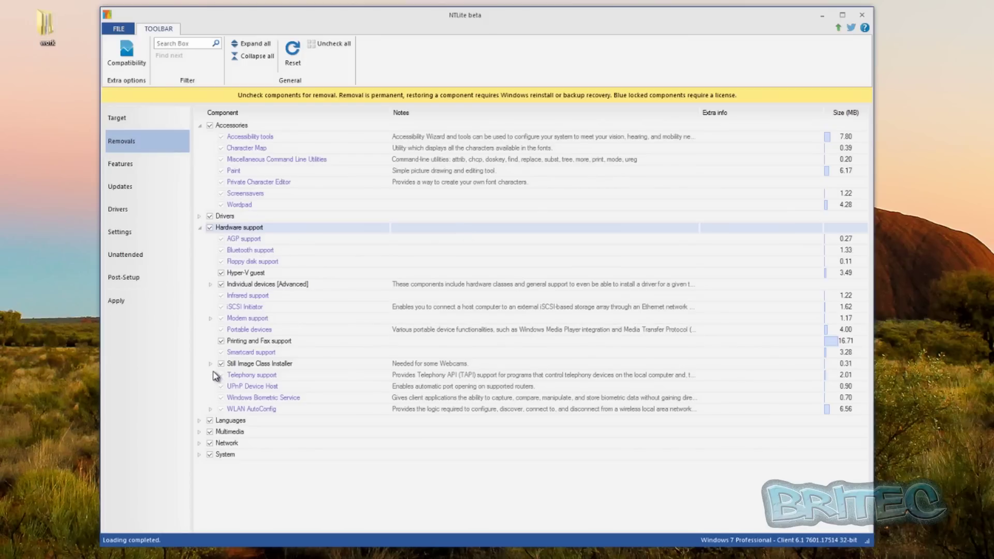
{"action": "left_click", "coordinate": [200, 228]}
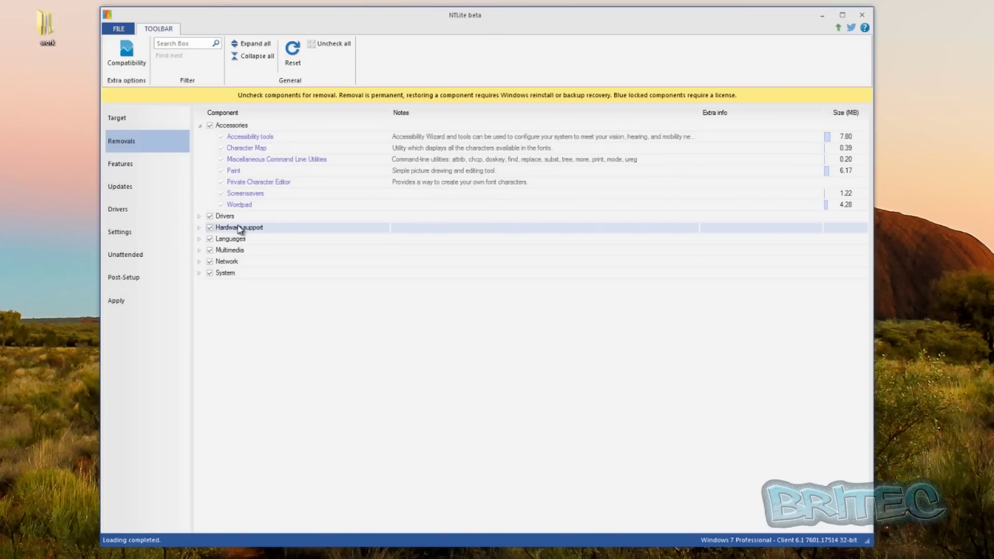
Leave the component removals and queue every package in the work folder's Windows Updates Downloader Security Updates folder for integration.
{"action": "left_click", "coordinate": [201, 125]}
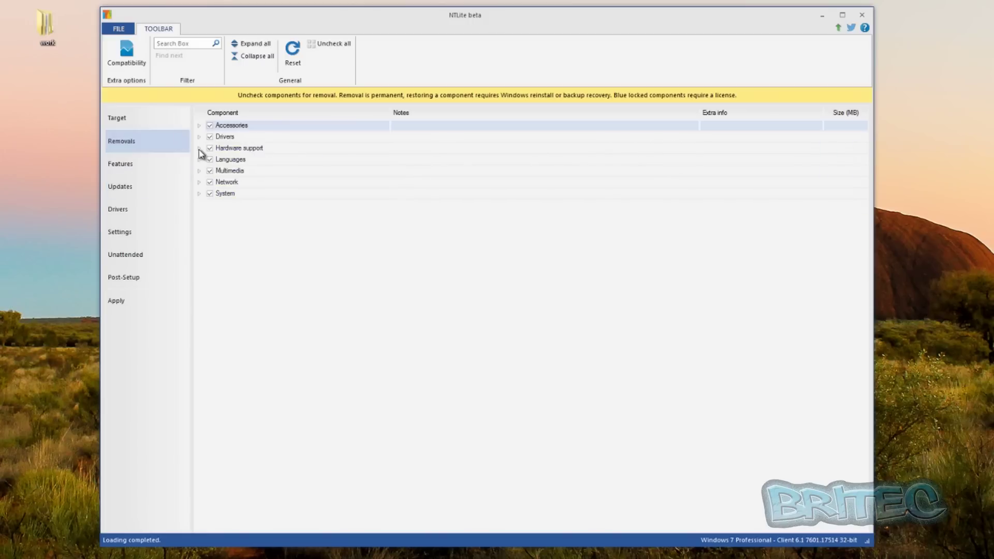
{"action": "left_click", "coordinate": [121, 171]}
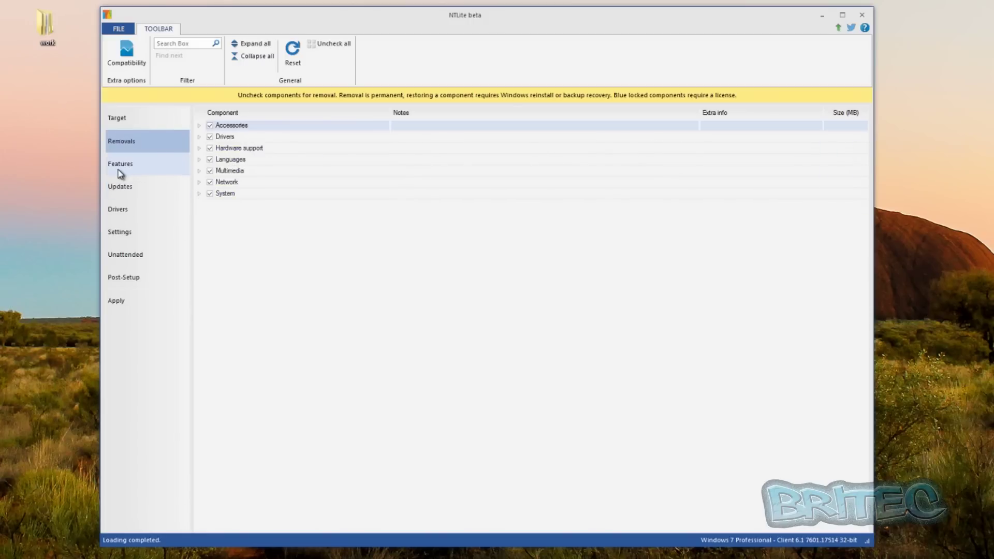
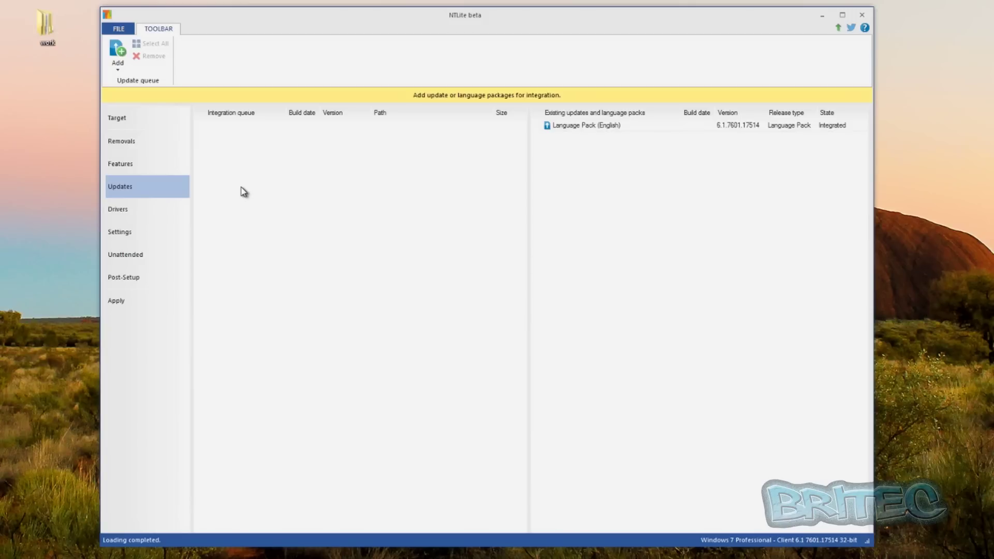
{"action": "left_click", "coordinate": [119, 52]}
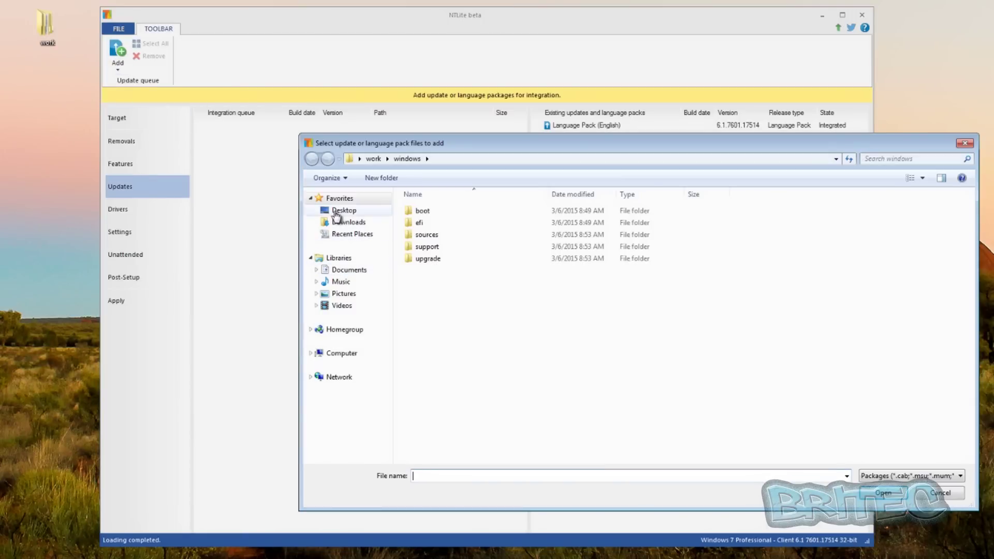
{"action": "left_click", "coordinate": [335, 210]}
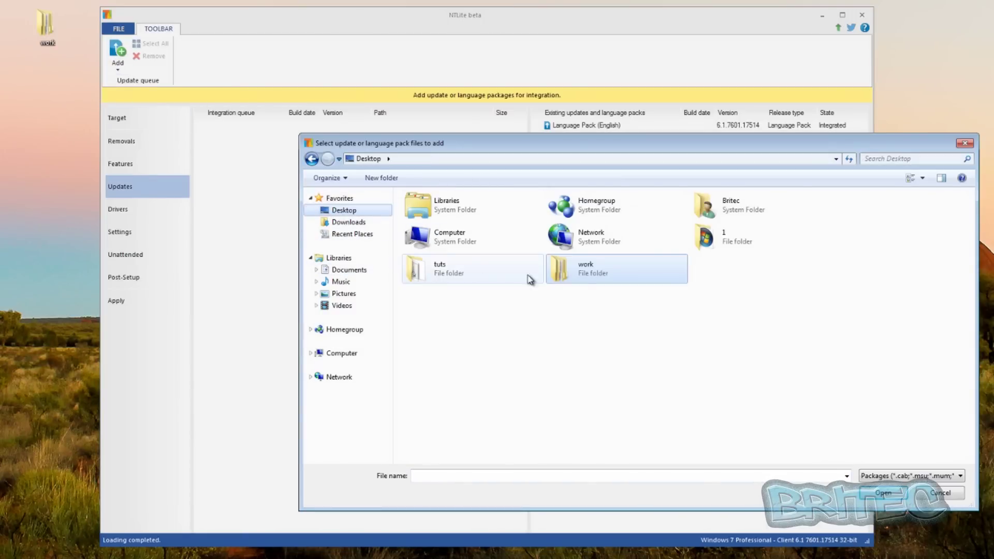
{"action": "double_click", "coordinate": [581, 272]}
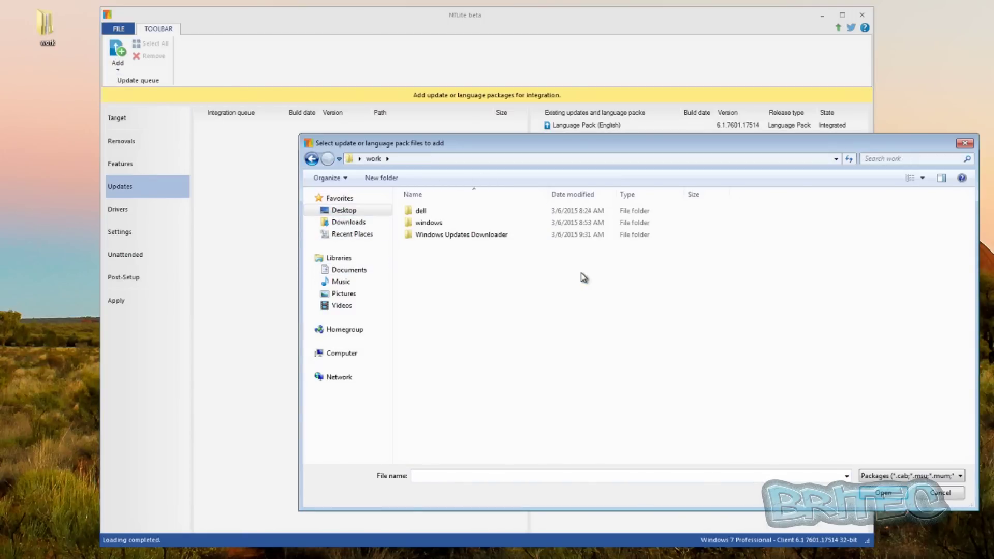
{"action": "double_click", "coordinate": [450, 239]}
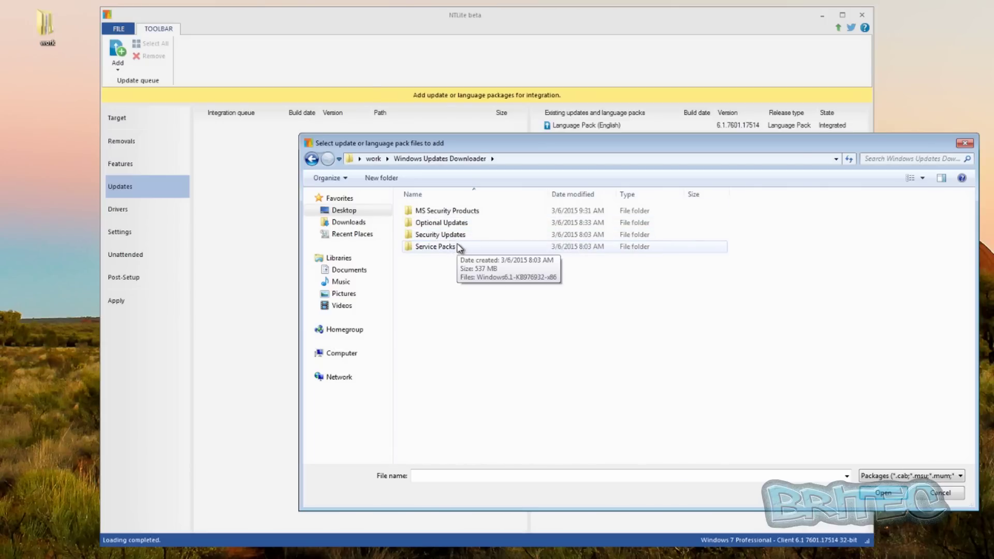
{"action": "left_click", "coordinate": [453, 237]}
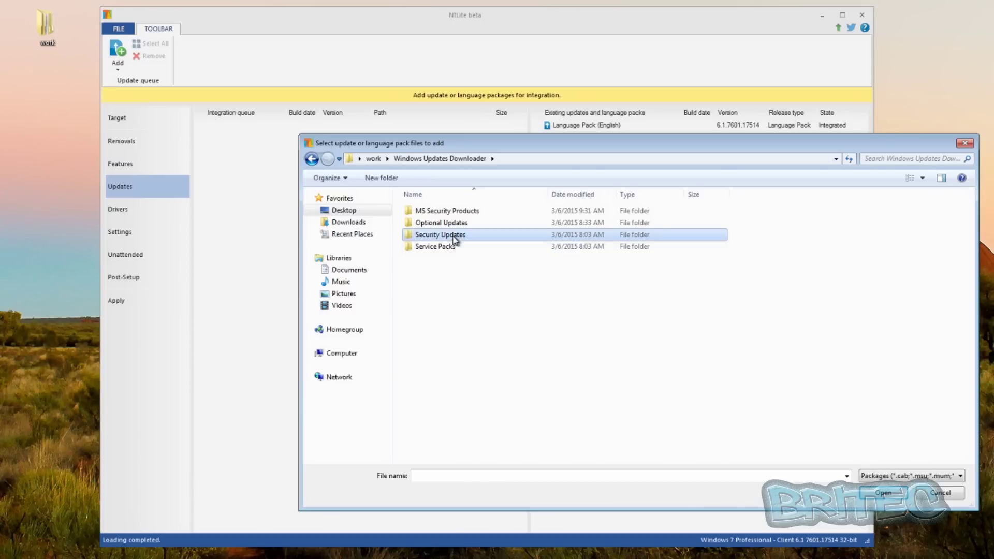
{"action": "double_click", "coordinate": [454, 239]}
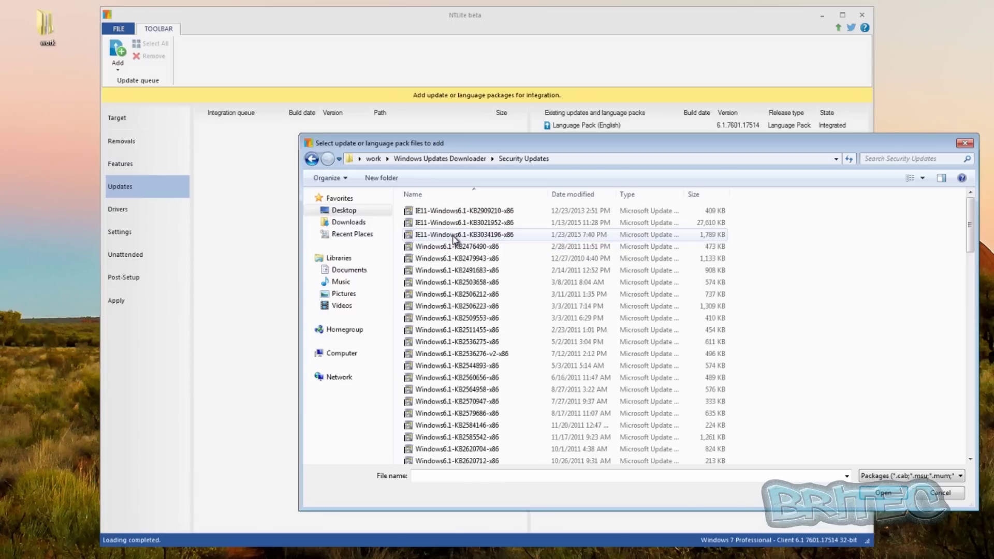
{"action": "left_click", "coordinate": [443, 211]}
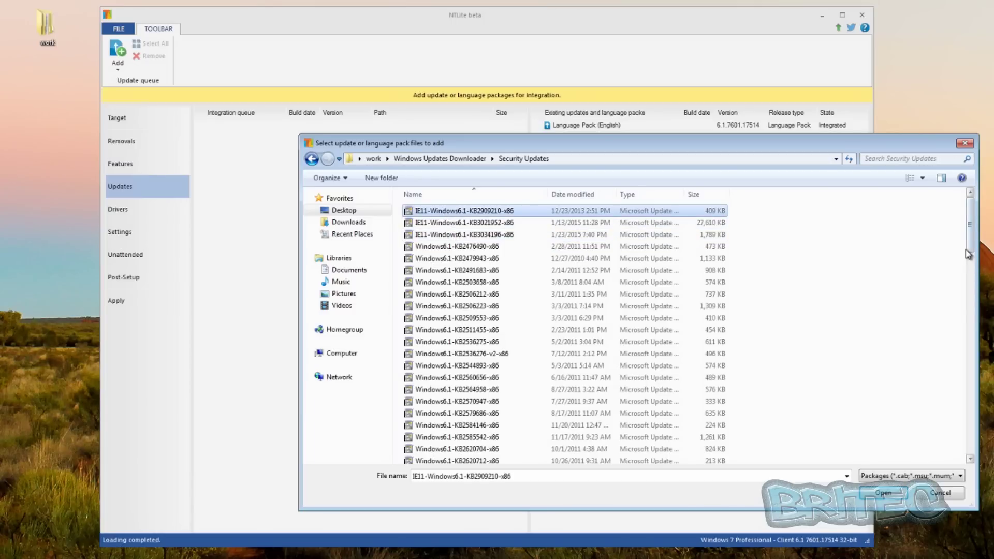
{"action": "left_click_drag", "start_coordinate": [970, 228], "coordinate": [966, 441]}
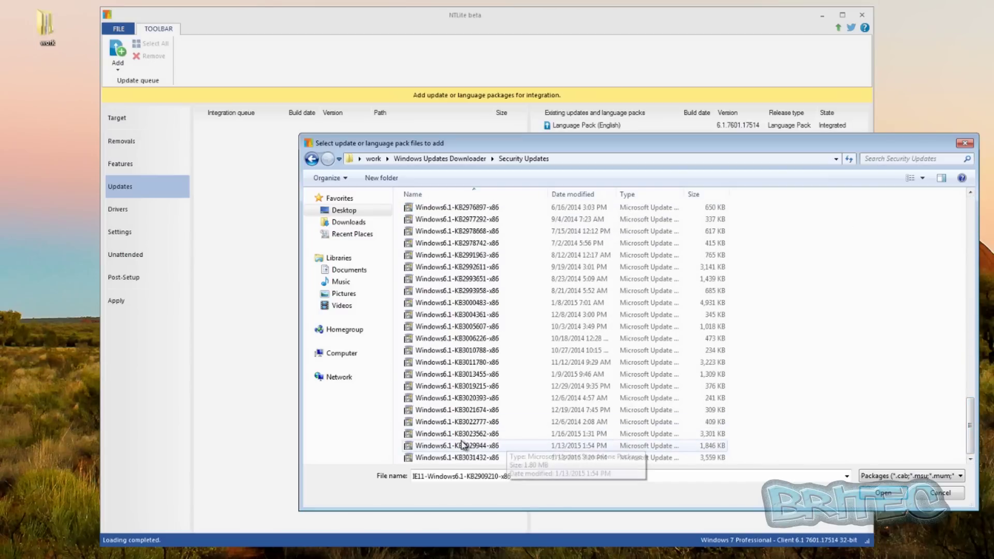
{"action": "left_click", "coordinate": [475, 458], "text": "shift"}
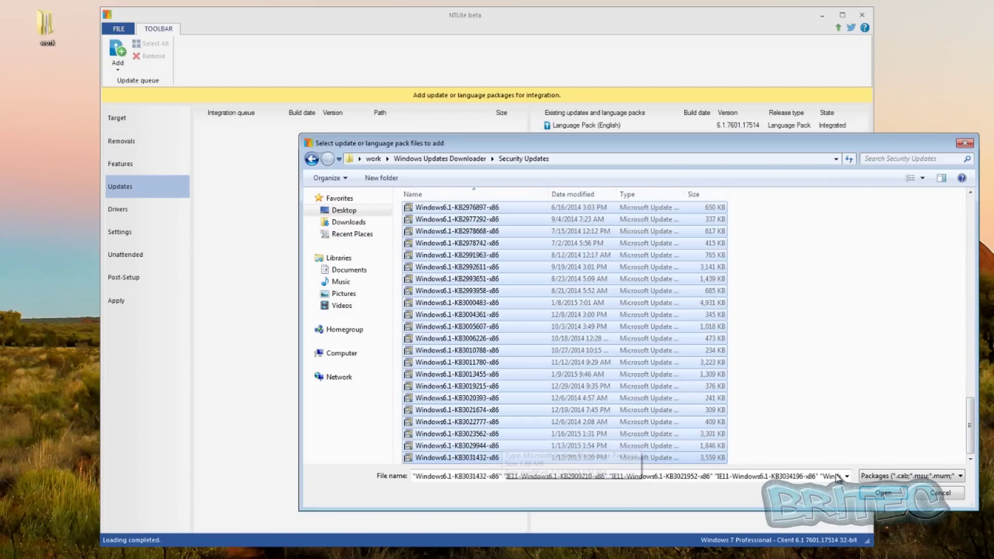
{"action": "left_click", "coordinate": [880, 494]}
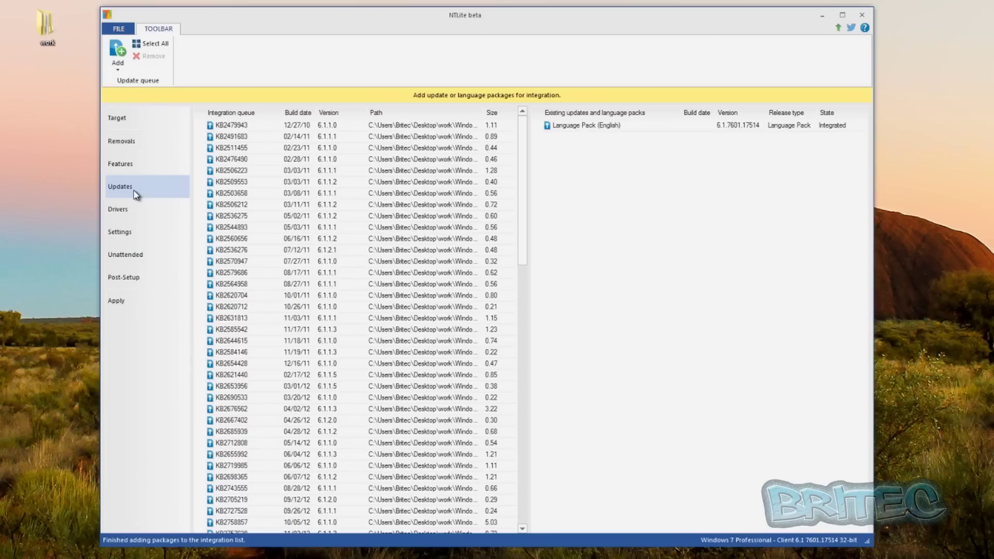
{"action": "left_click", "coordinate": [118, 52]}
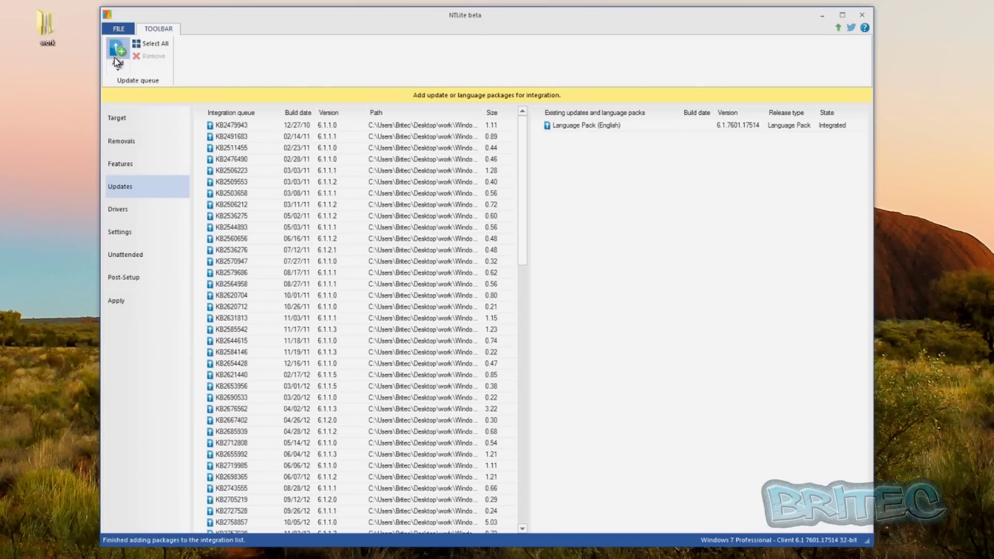
{"action": "left_click", "coordinate": [344, 210]}
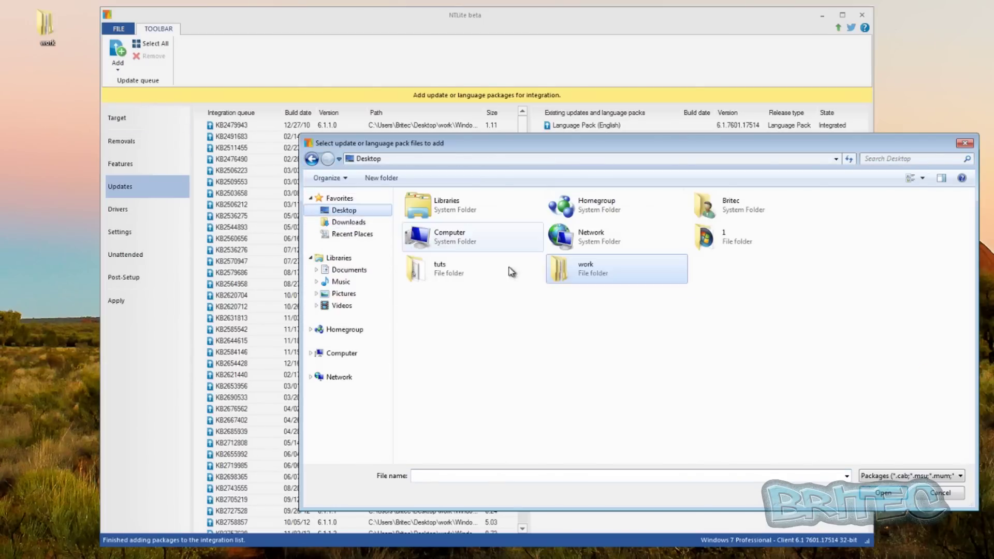
{"action": "double_click", "coordinate": [576, 274]}
{"action": "double_click", "coordinate": [440, 236]}
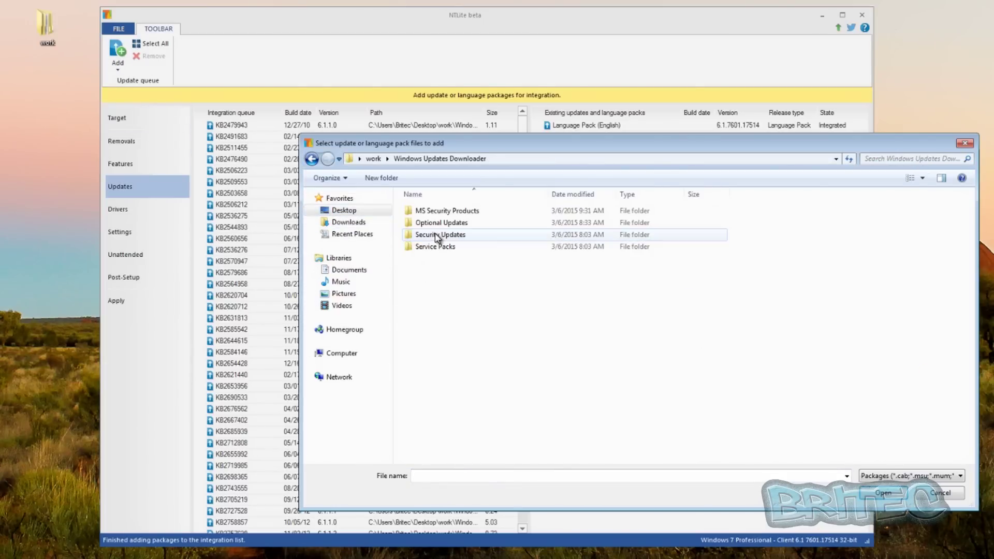
{"action": "left_click", "coordinate": [434, 248]}
{"action": "double_click", "coordinate": [434, 247]}
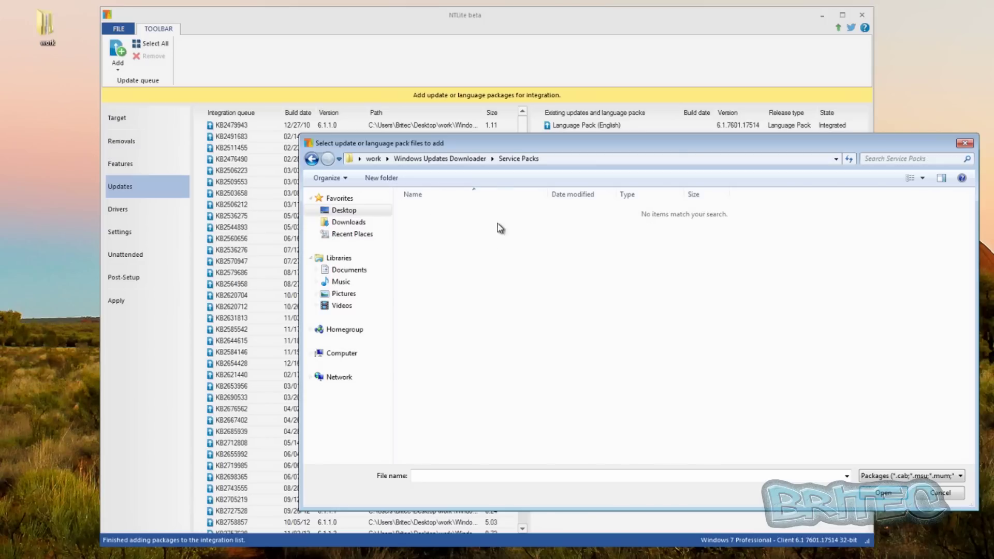
{"action": "left_click", "coordinate": [962, 497]}
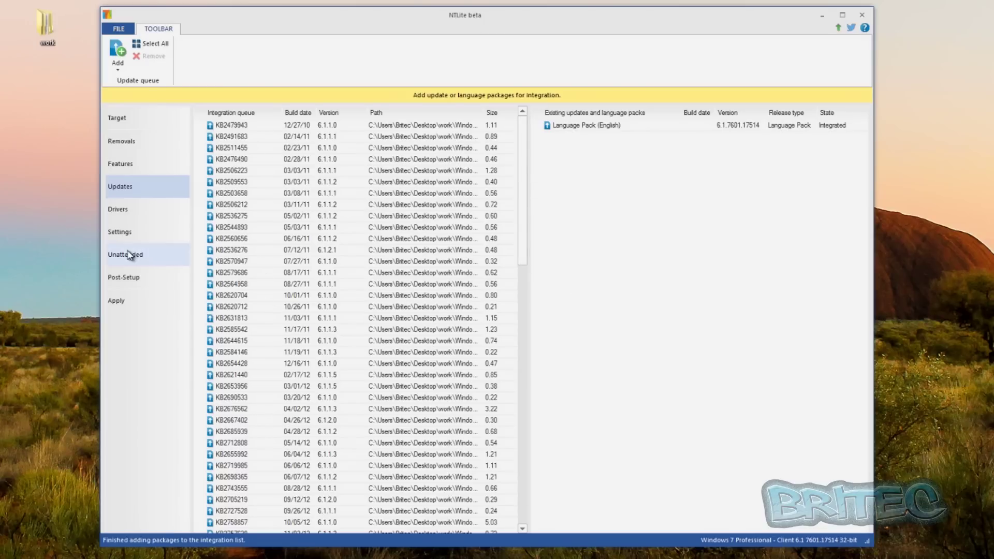
Queue all drivers from the T3600 folder inside the desktop work folder's dell subfolder for integration.
{"action": "left_click", "coordinate": [118, 210]}
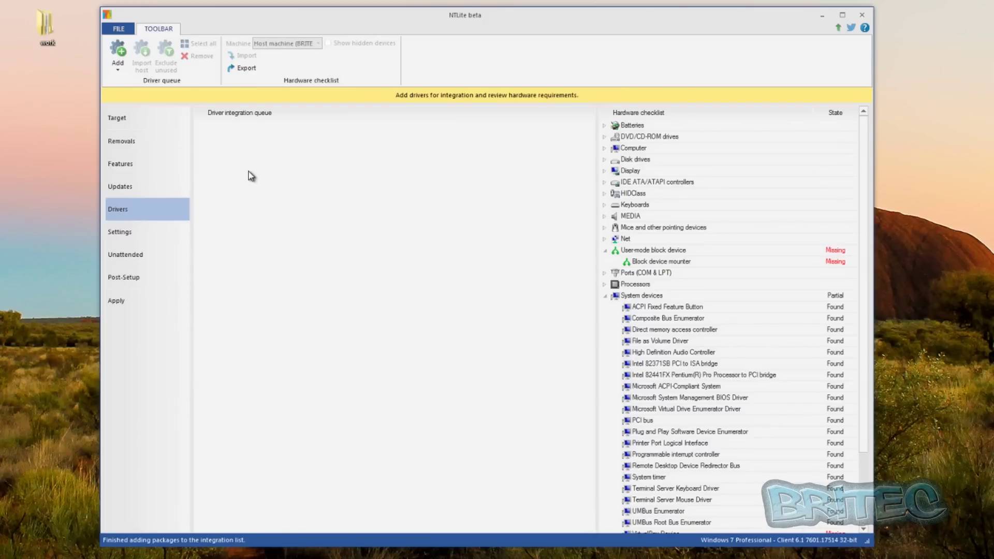
{"action": "left_click", "coordinate": [118, 60]}
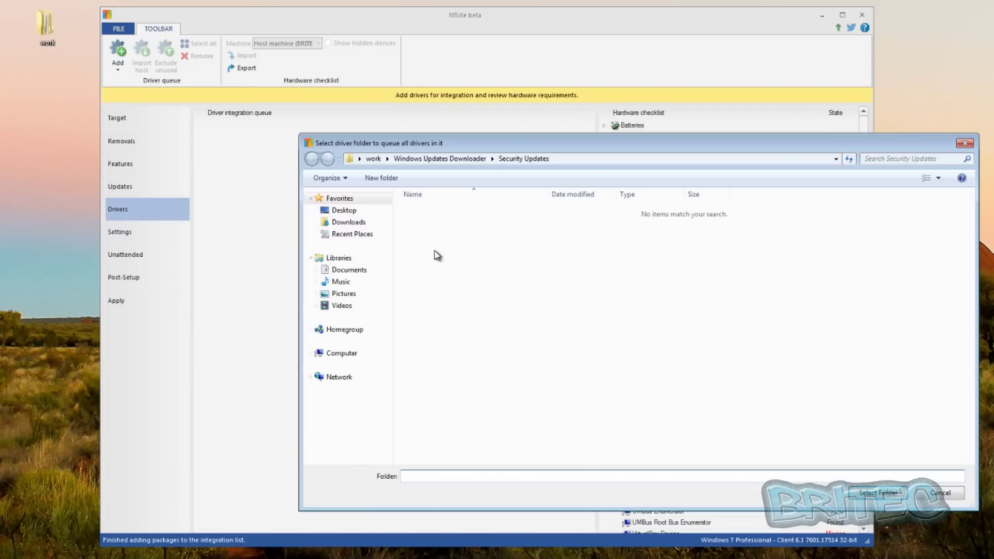
{"action": "left_click", "coordinate": [342, 210]}
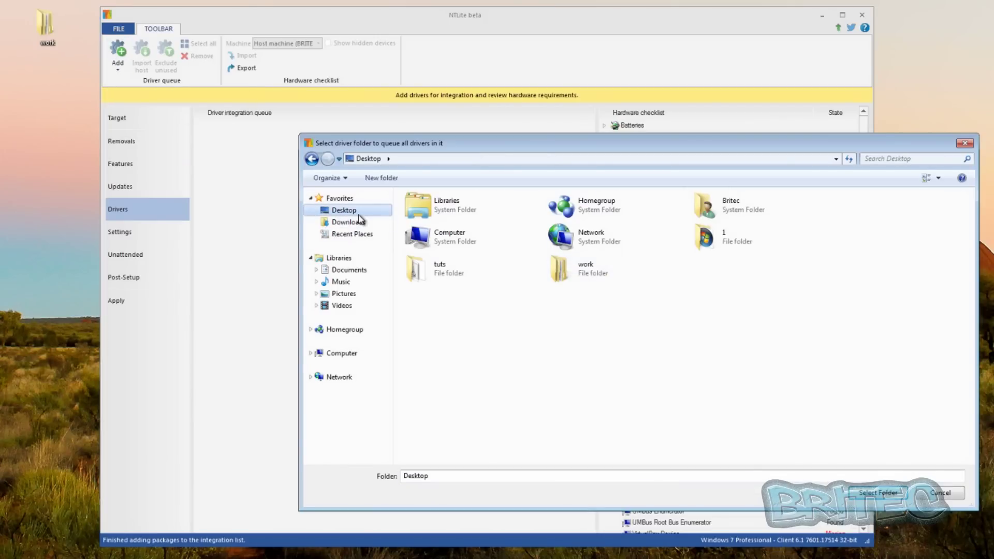
{"action": "double_click", "coordinate": [572, 277]}
{"action": "double_click", "coordinate": [420, 212]}
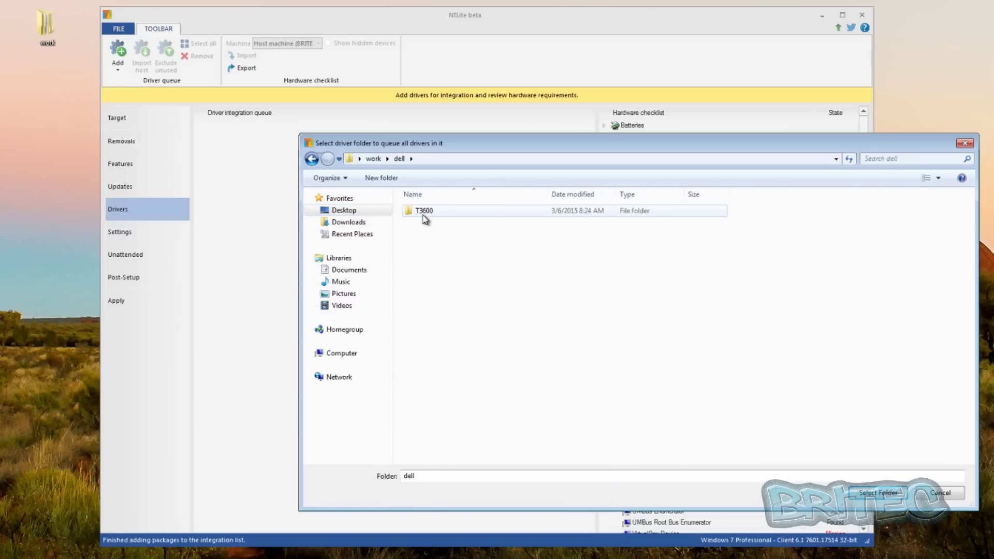
{"action": "left_click", "coordinate": [425, 219]}
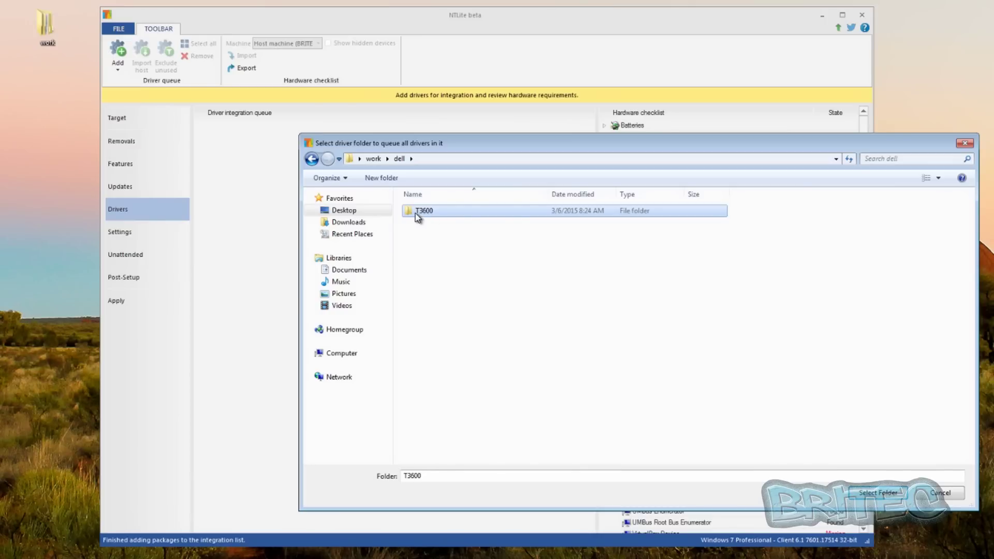
{"action": "left_click", "coordinate": [876, 494]}
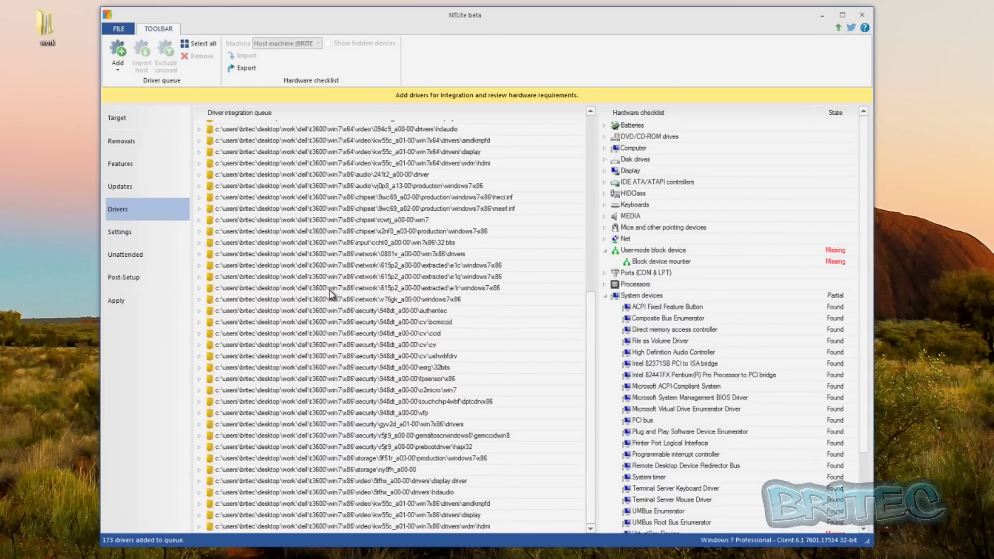
Examine the machine settings such as Dead Gateway Detection, the unattended Product key and Skip EULA page options, and the post-setup queue.
{"action": "left_click", "coordinate": [145, 238]}
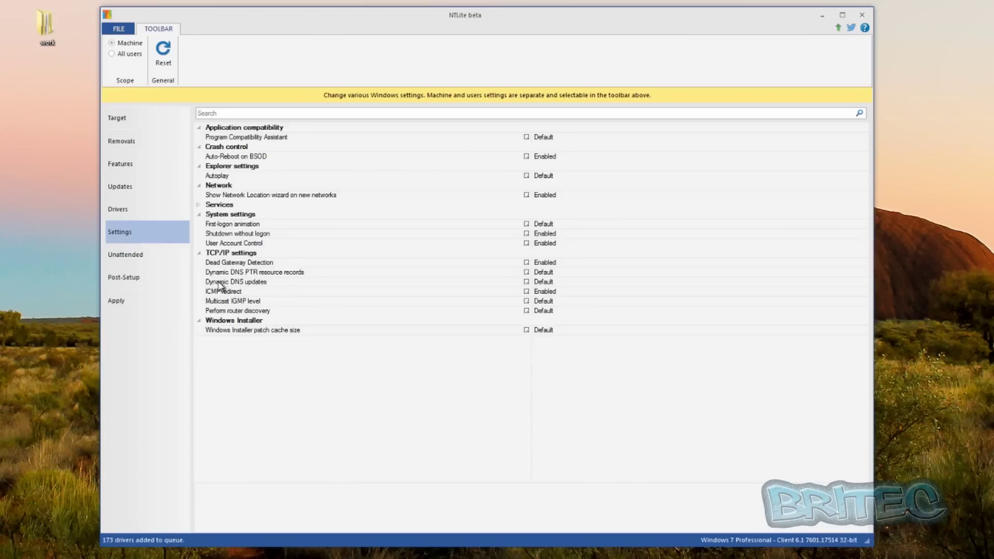
{"action": "left_click", "coordinate": [208, 264]}
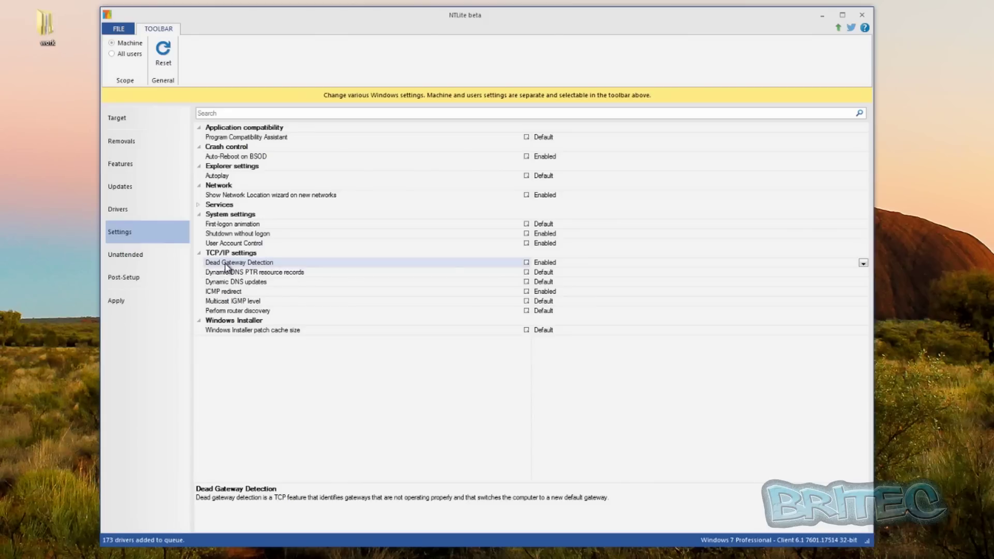
{"action": "left_click", "coordinate": [132, 258]}
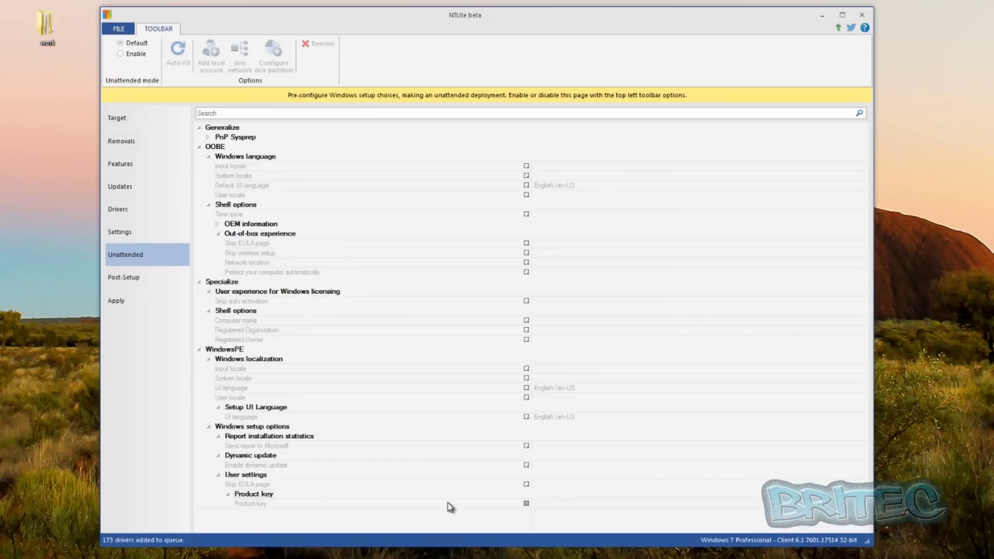
{"action": "right_click", "coordinate": [525, 505]}
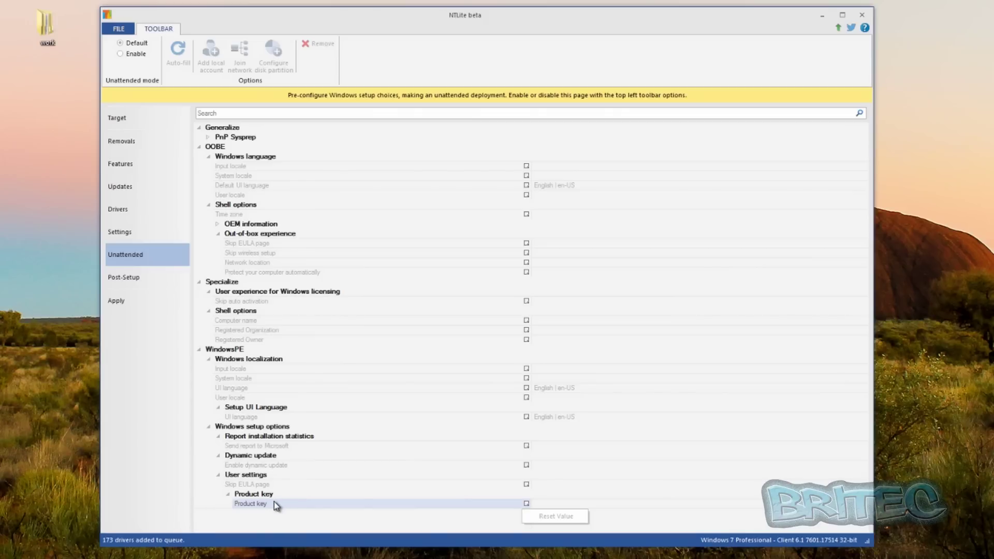
{"action": "left_click", "coordinate": [248, 487]}
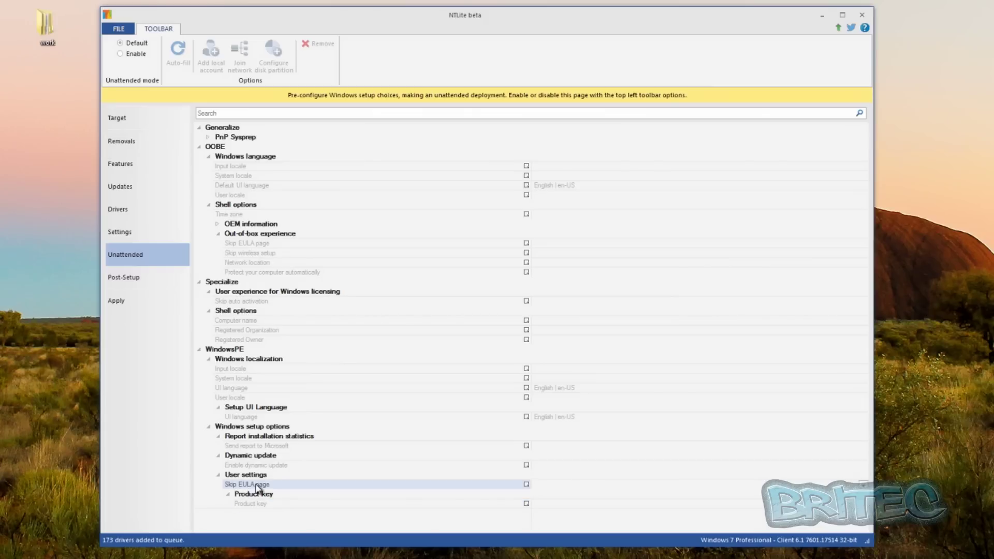
{"action": "right_click", "coordinate": [527, 486]}
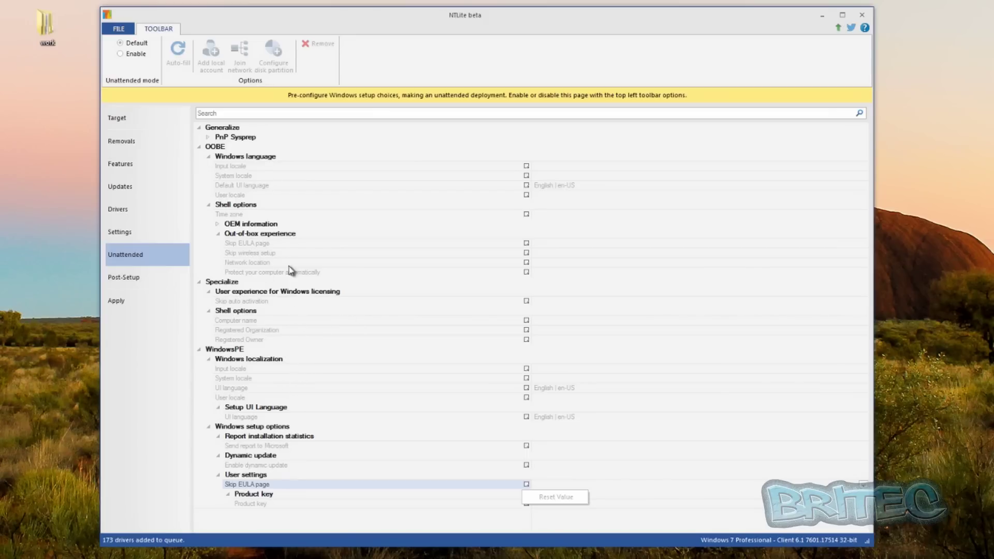
{"action": "left_click", "coordinate": [239, 245]}
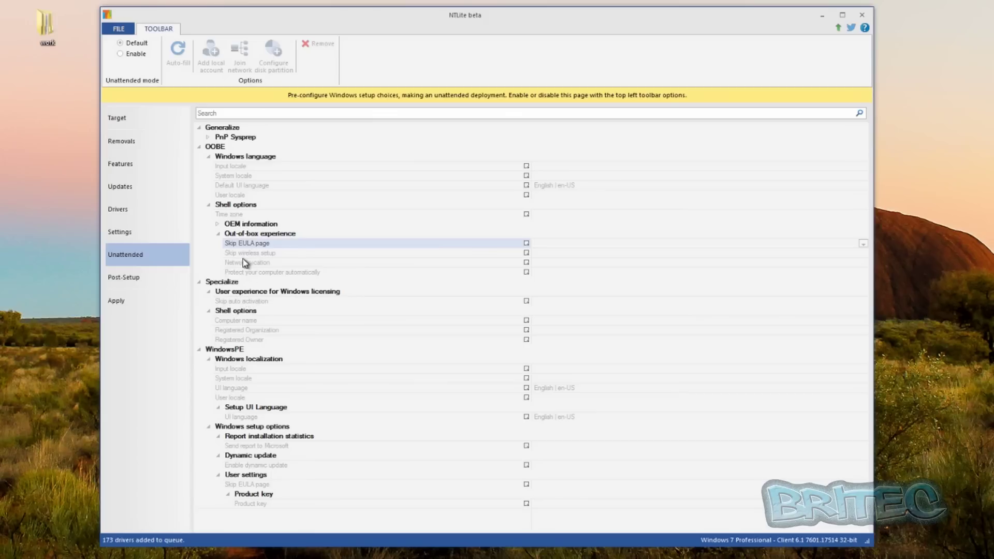
{"action": "left_click", "coordinate": [127, 286]}
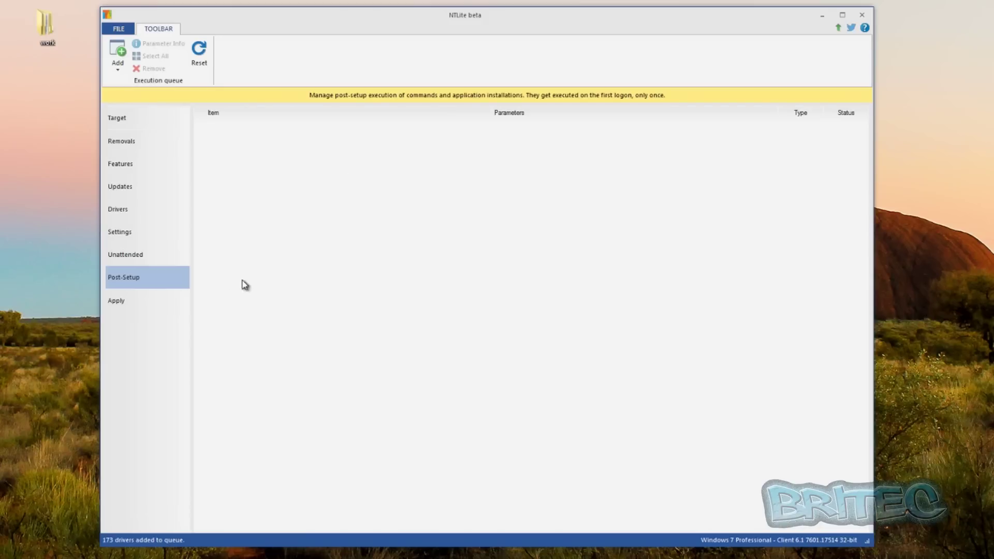
Open the pending tasks and start applying the package and driver integration to the Windows 7 Professional image, confirming the start.
{"action": "left_click", "coordinate": [127, 303]}
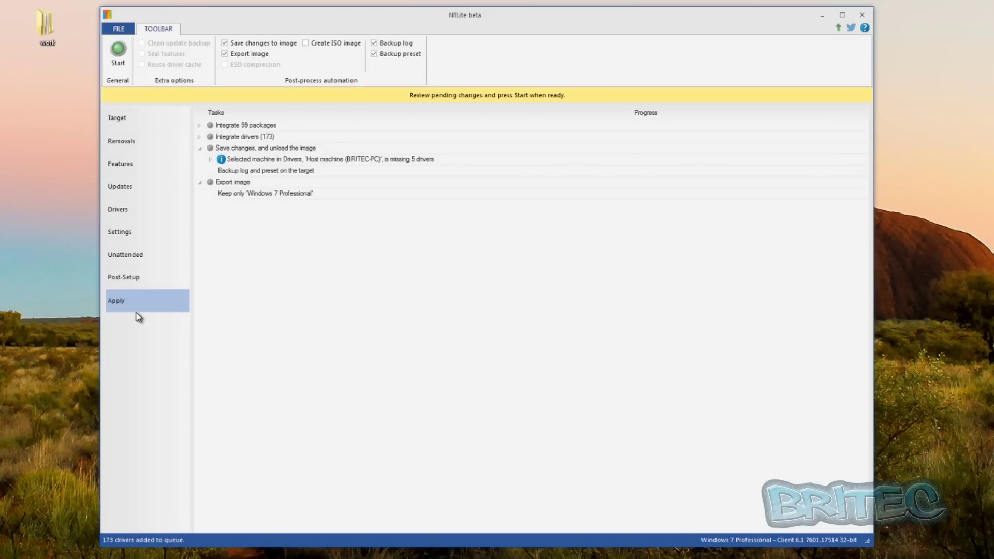
{"action": "left_click", "coordinate": [122, 52]}
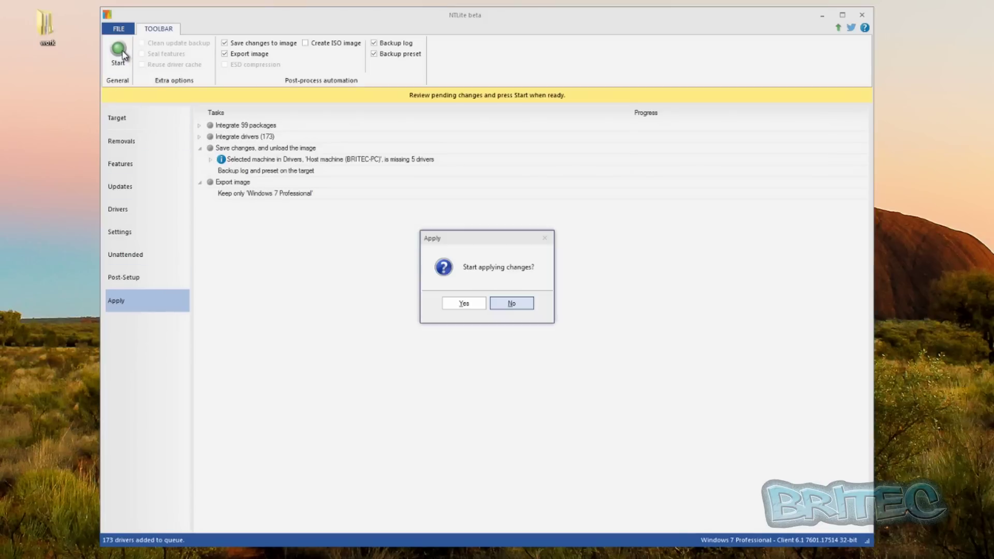
{"action": "left_click", "coordinate": [456, 306]}
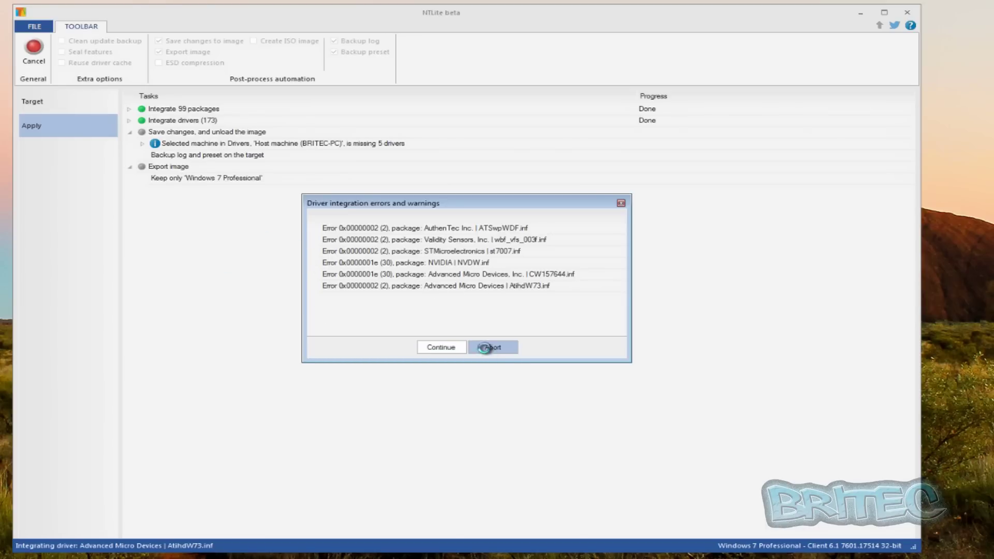
Abort the image processing at the driver integration errors and open the setupapi.offline log.
{"action": "left_click", "coordinate": [490, 351]}
{"action": "left_click", "coordinate": [474, 310]}
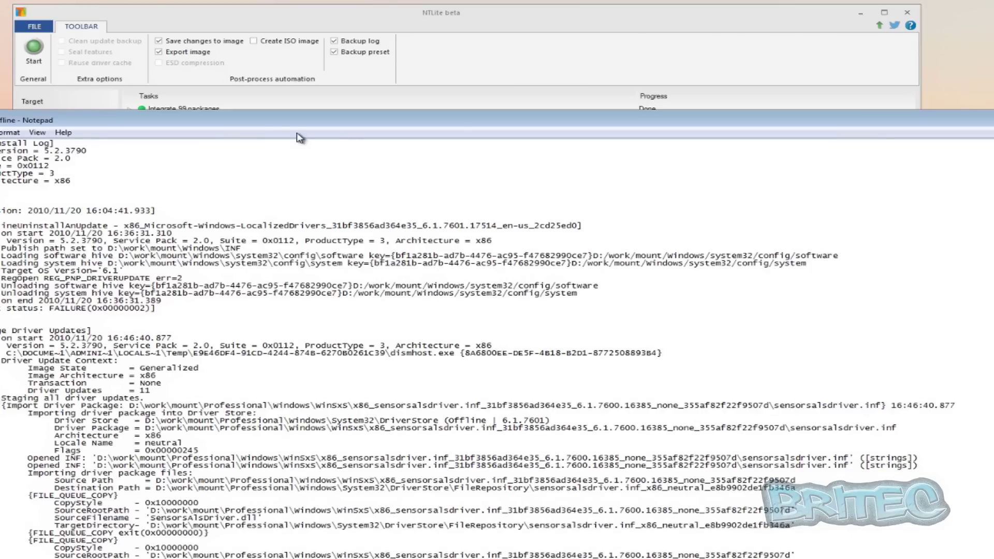
Examine the setupapi.offline log and the list of drivers missing for the host machine in the pending tasks.
{"action": "double_click", "coordinate": [273, 121]}
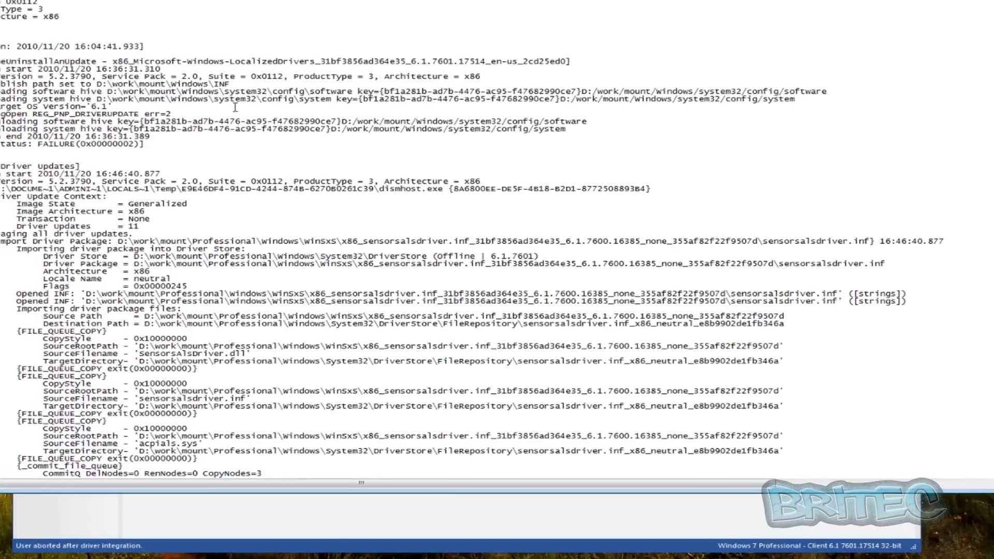
{"action": "scroll", "coordinate": [97, 108], "scroll_direction": "down", "scroll_amount": 20}
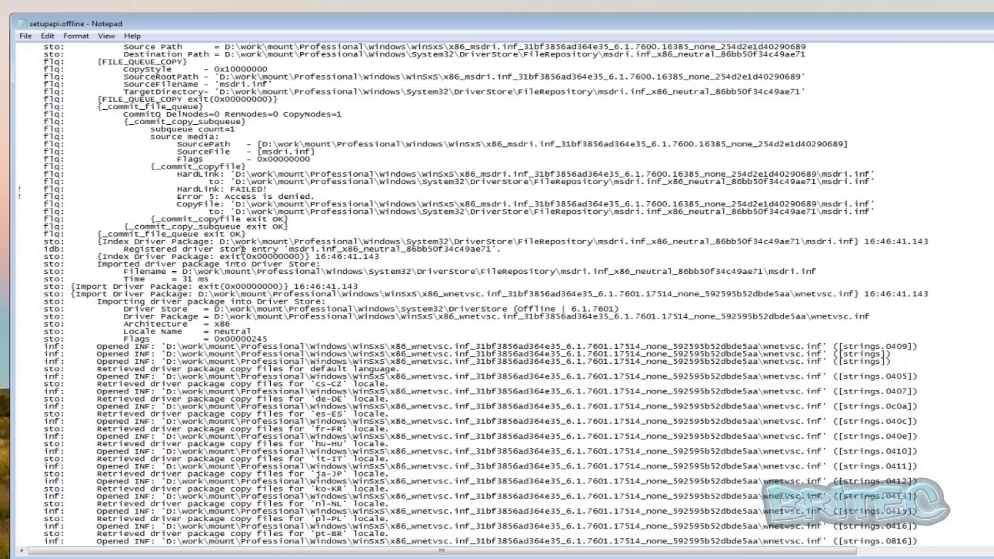
{"action": "scroll", "coordinate": [241, 254], "scroll_direction": "down", "scroll_amount": 20}
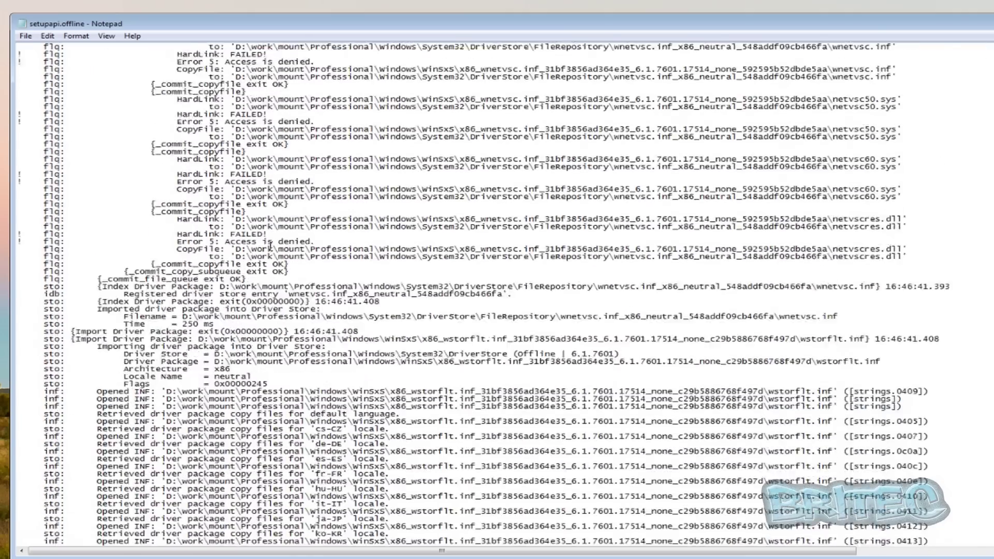
{"action": "scroll", "coordinate": [484, 294], "scroll_direction": "down", "scroll_amount": 1}
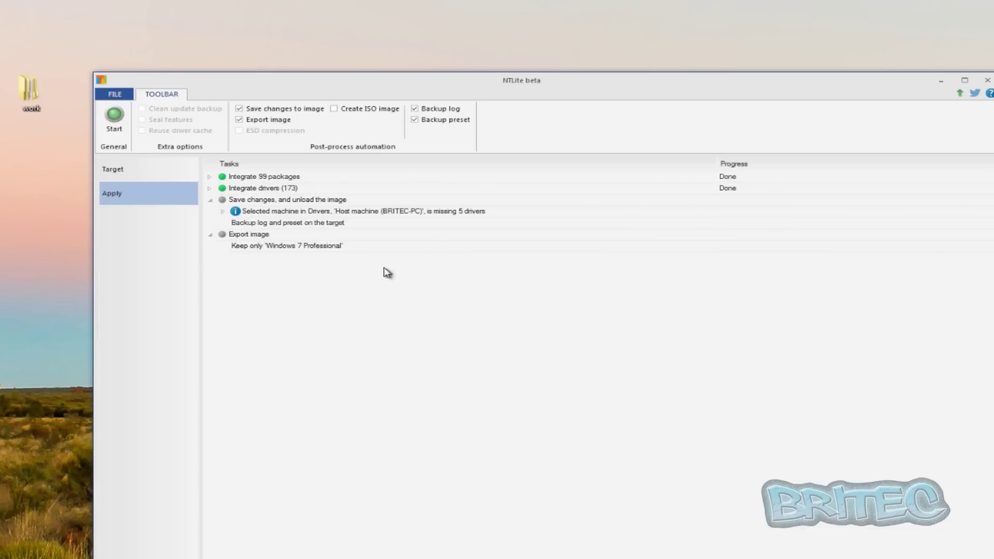
{"action": "left_click", "coordinate": [224, 212]}
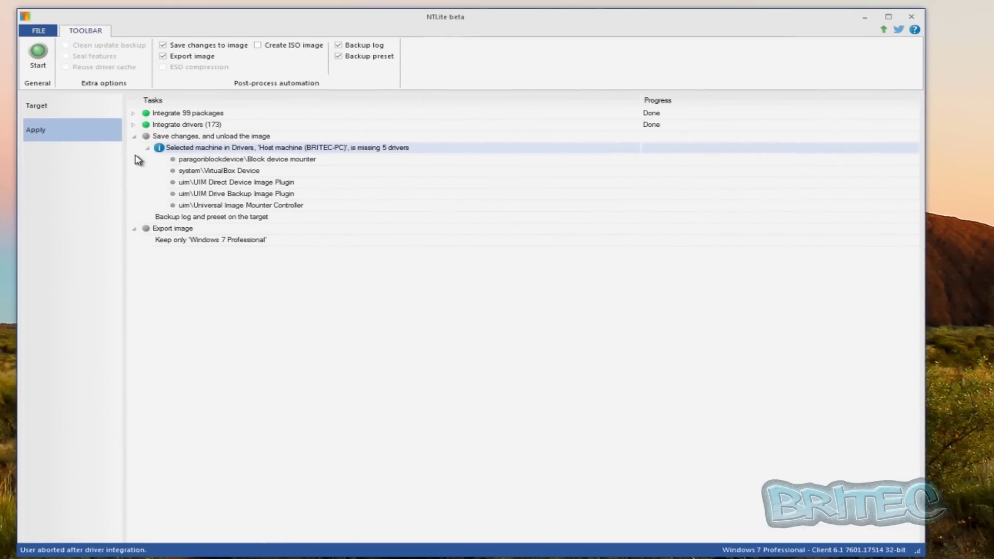
{"action": "left_click", "coordinate": [197, 188]}
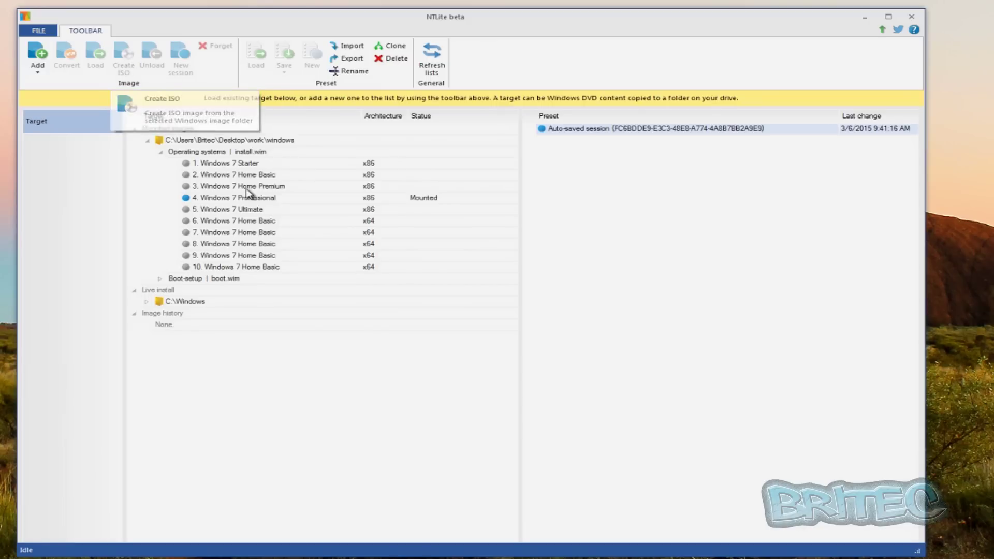
Create an ISO from the mounted Windows 7 Professional image's folder, saved on the desktop as windows-7-updated with the label NTLite.
{"action": "left_click", "coordinate": [225, 198]}
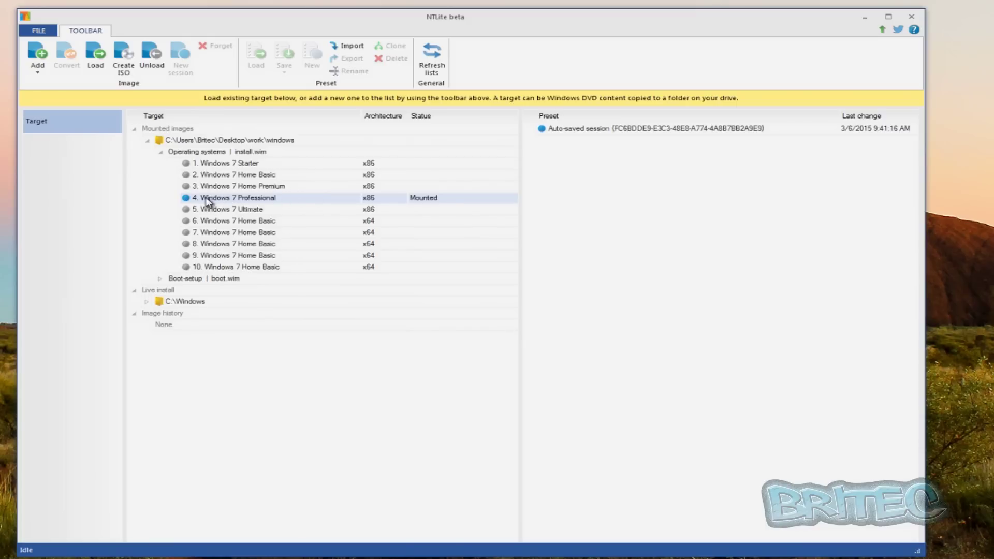
{"action": "left_click", "coordinate": [120, 68]}
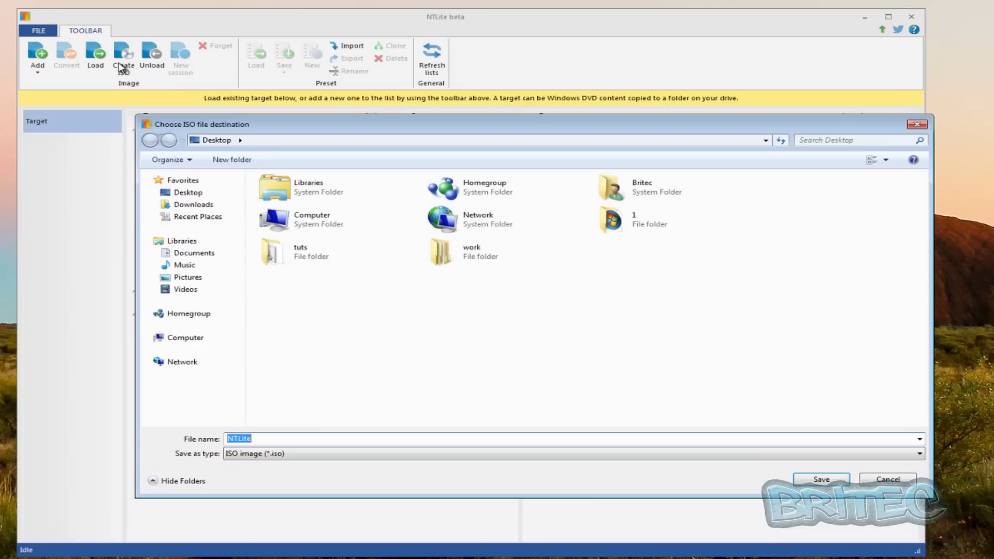
{"action": "left_click", "coordinate": [257, 438]}
{"action": "left_click_drag", "start_coordinate": [257, 439], "coordinate": [206, 440]}
{"action": "type", "text": "windows"}
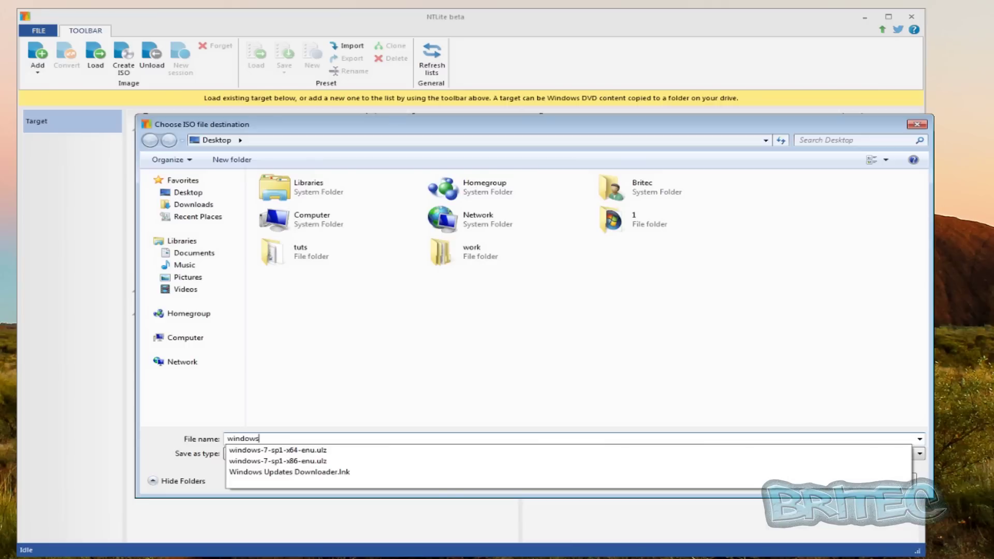
{"action": "type", "text": "-"}
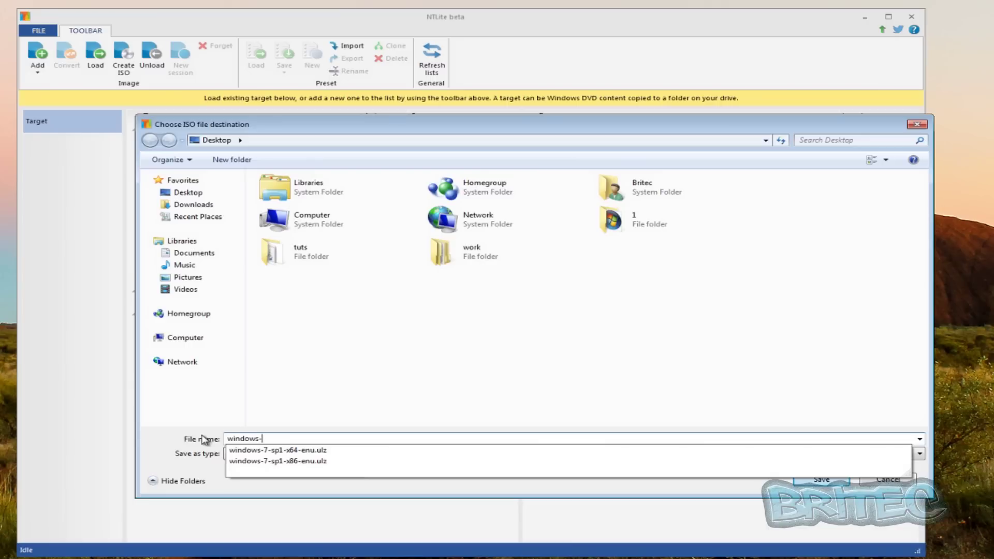
{"action": "type", "text": "7-updated"}
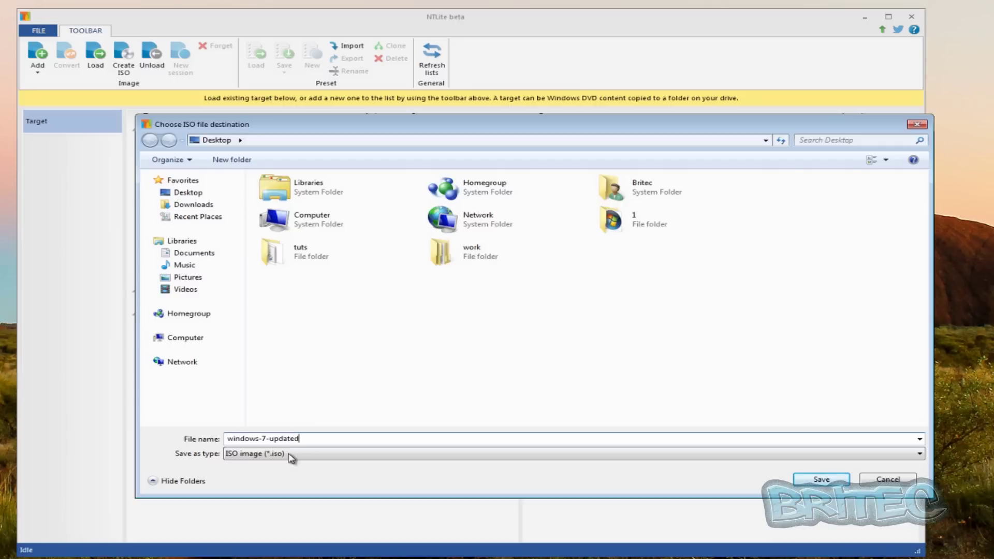
{"action": "left_click", "coordinate": [822, 481]}
{"action": "left_click", "coordinate": [345, 233]}
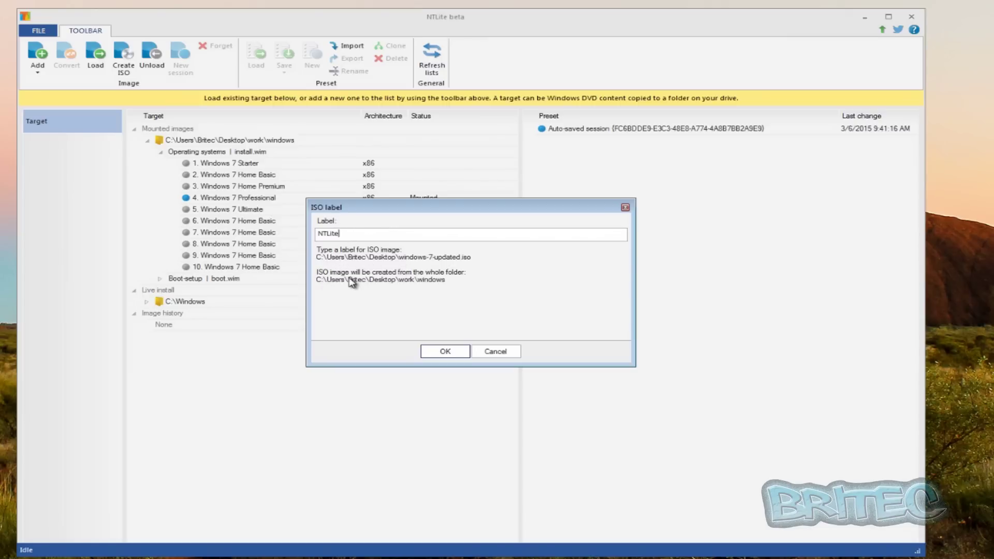
{"action": "left_click", "coordinate": [450, 352]}
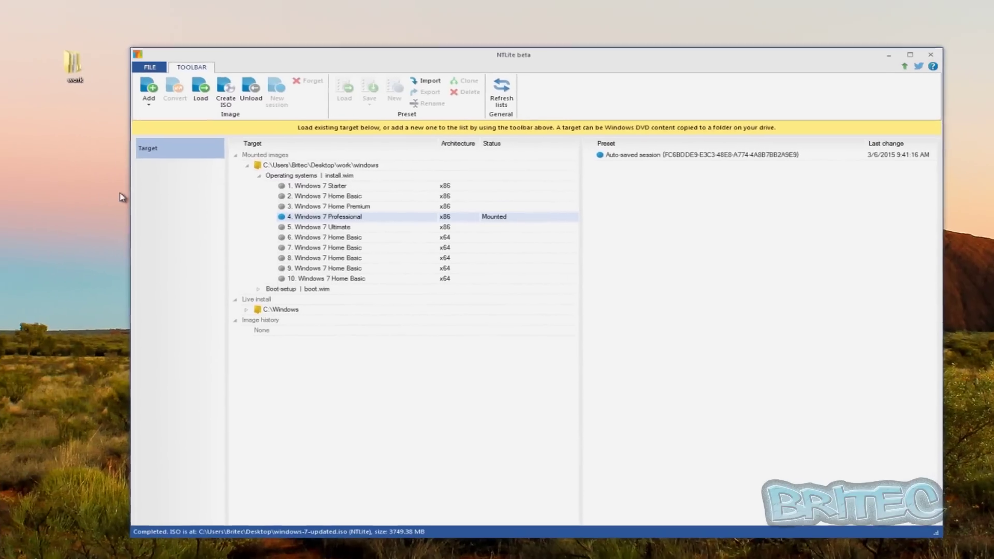
{"action": "right_click", "coordinate": [30, 138]}
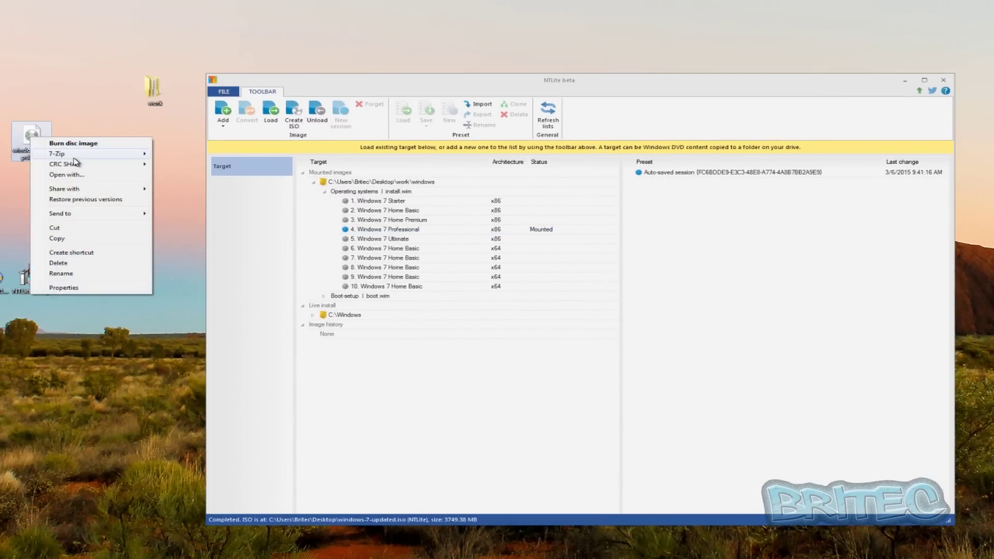
{"action": "mouse_move", "coordinate": [75, 161]}
{"action": "left_click", "coordinate": [173, 151]}
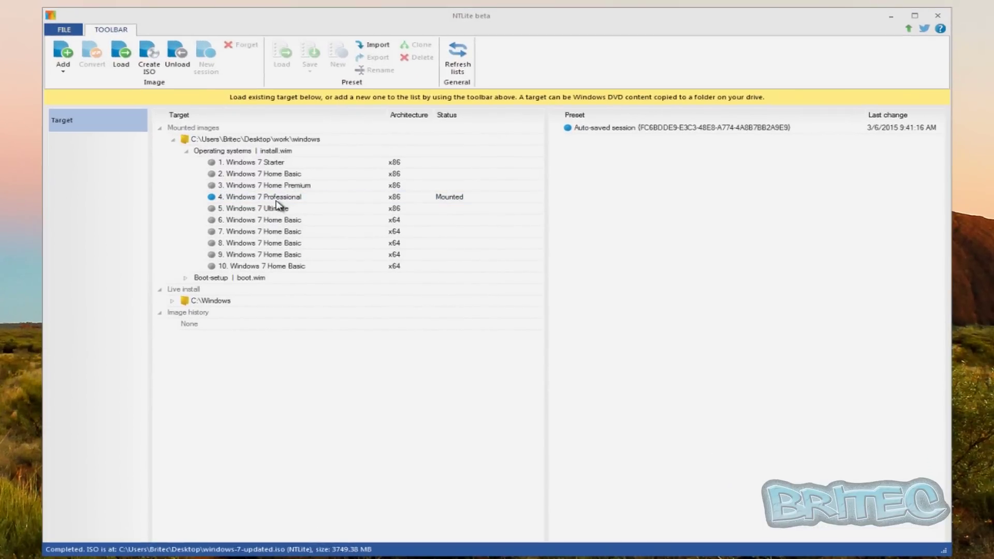
Unload the mounted Windows 7 Professional image, saving the existing changes to it.
{"action": "left_click", "coordinate": [286, 199]}
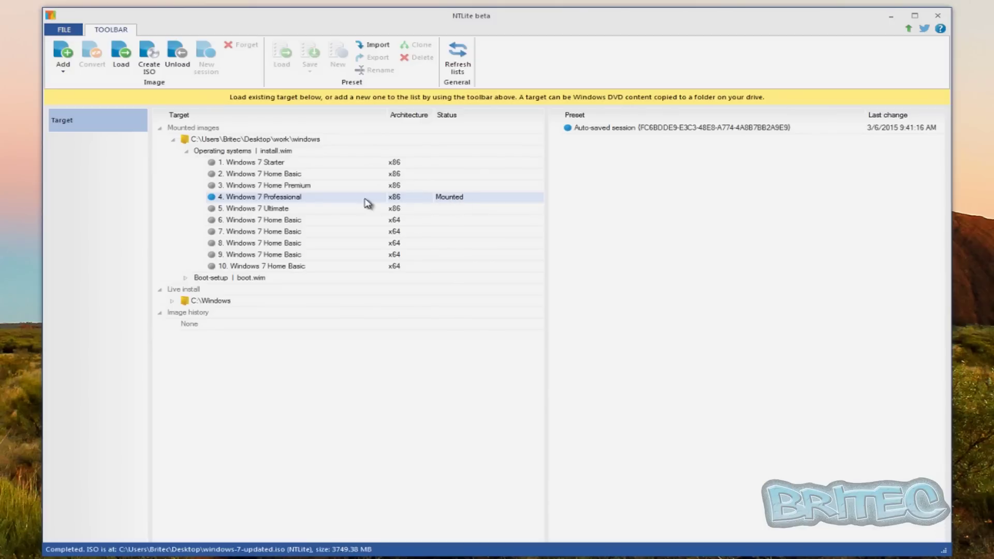
{"action": "right_click", "coordinate": [269, 200]}
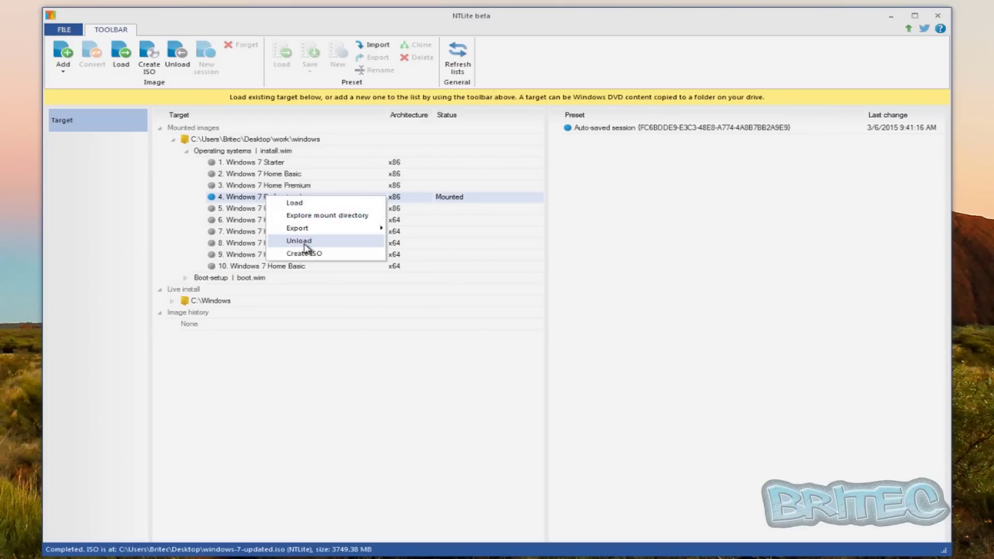
{"action": "mouse_move", "coordinate": [309, 230]}
{"action": "left_click", "coordinate": [303, 242]}
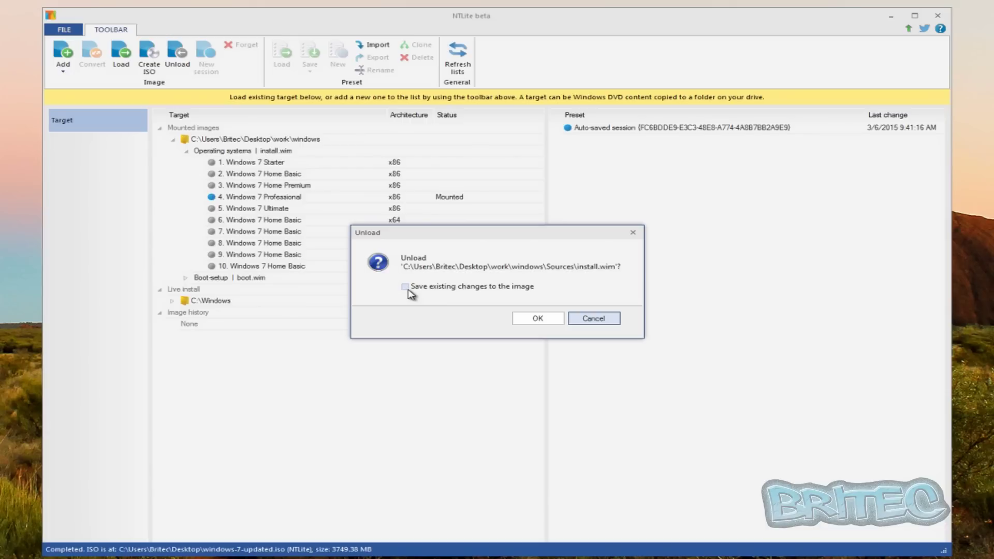
{"action": "left_click", "coordinate": [528, 320]}
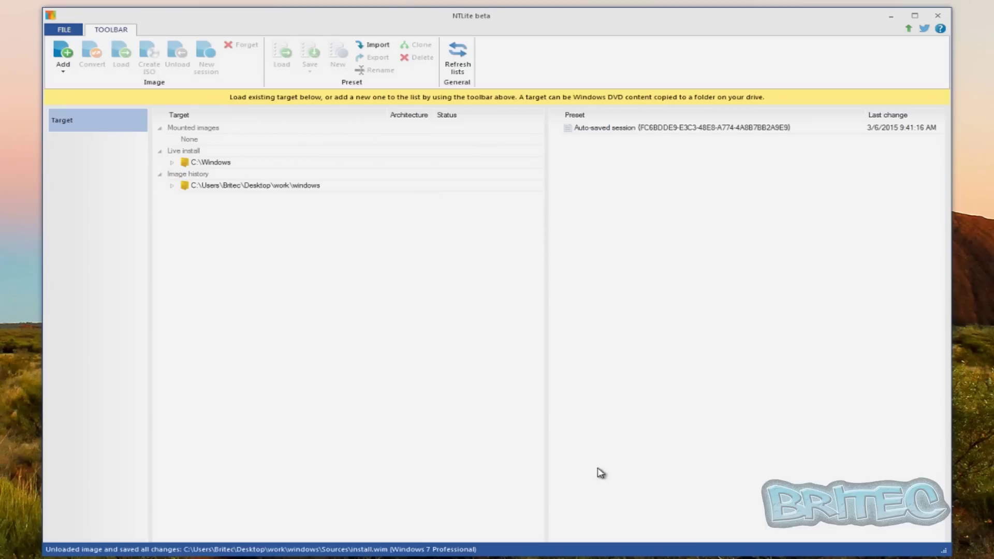
Forget the desktop work\windows folder entry in the image history and close the program.
{"action": "left_click", "coordinate": [238, 186]}
{"action": "right_click", "coordinate": [239, 189]}
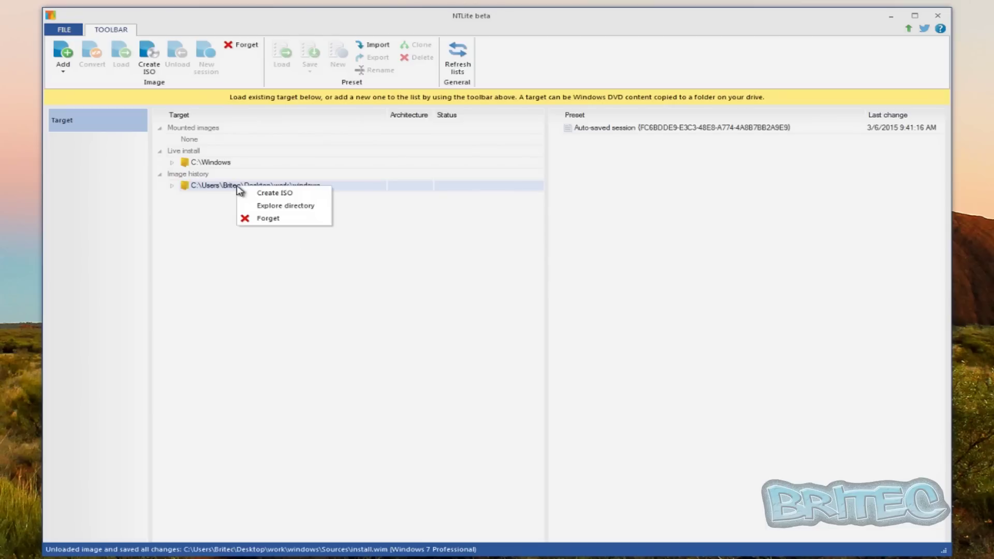
{"action": "right_click", "coordinate": [207, 188]}
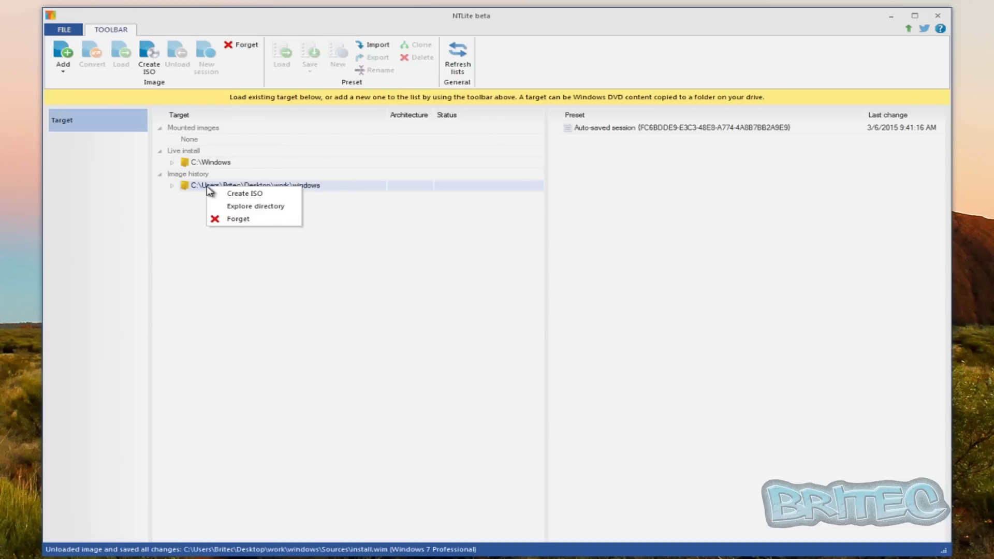
{"action": "left_click", "coordinate": [238, 220]}
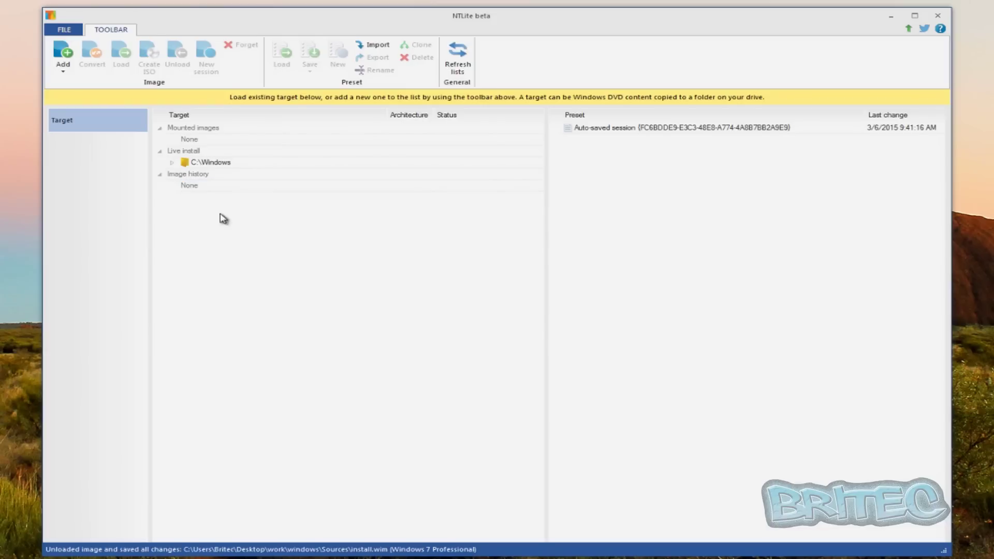
{"action": "left_click", "coordinate": [938, 19]}
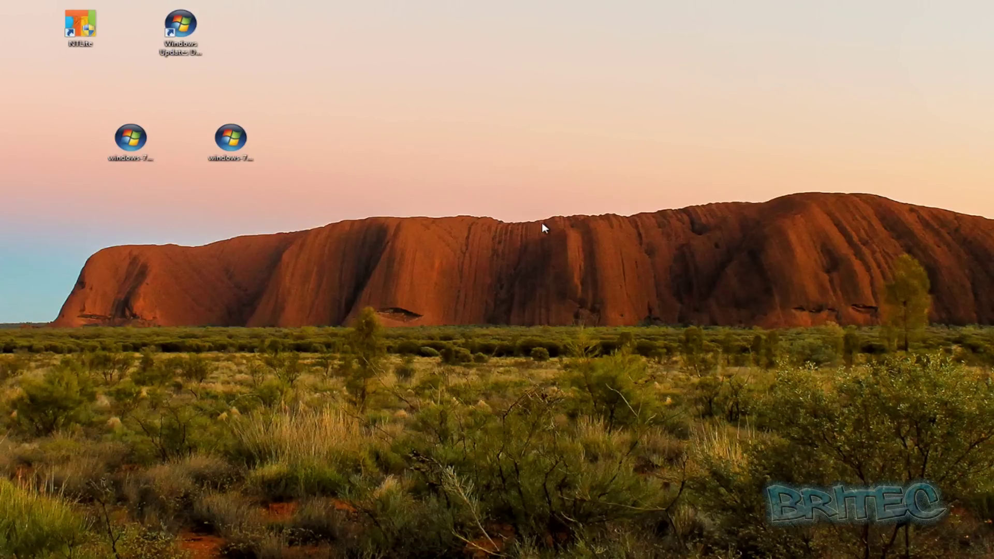